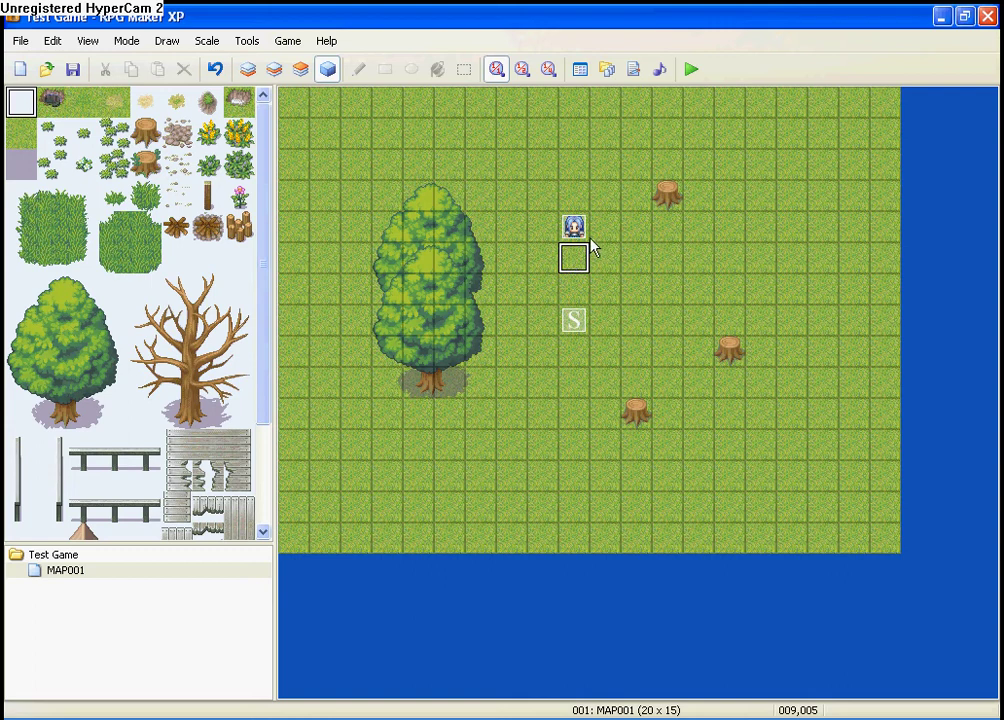
- Move the blue-haired character event to map tile 006,002, just above the large tree
left_click(576, 228)
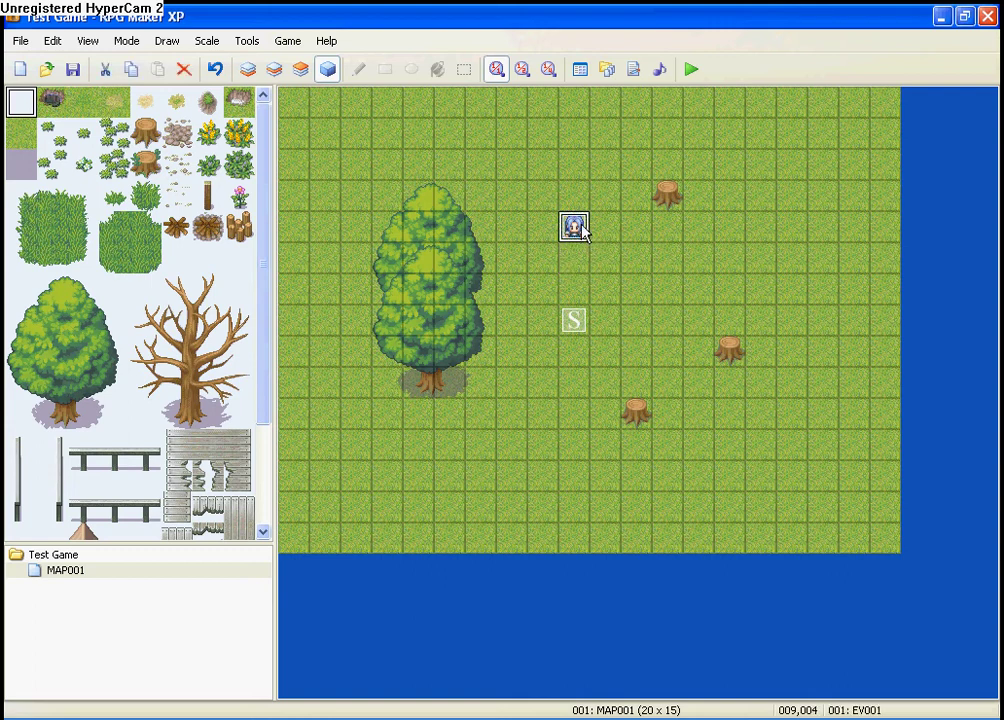
left_click_drag(484, 170, 484, 170)
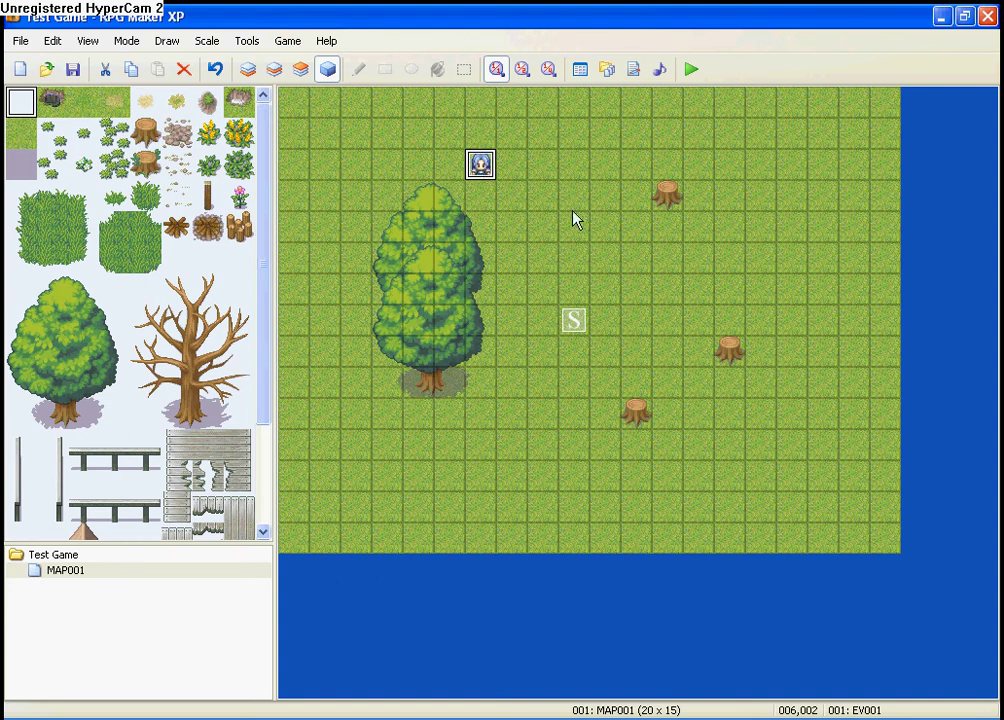
- Create a new event on tile 009,004 with the second closed chest in the first row of 174-Chest01 as its graphic
left_click(573, 234)
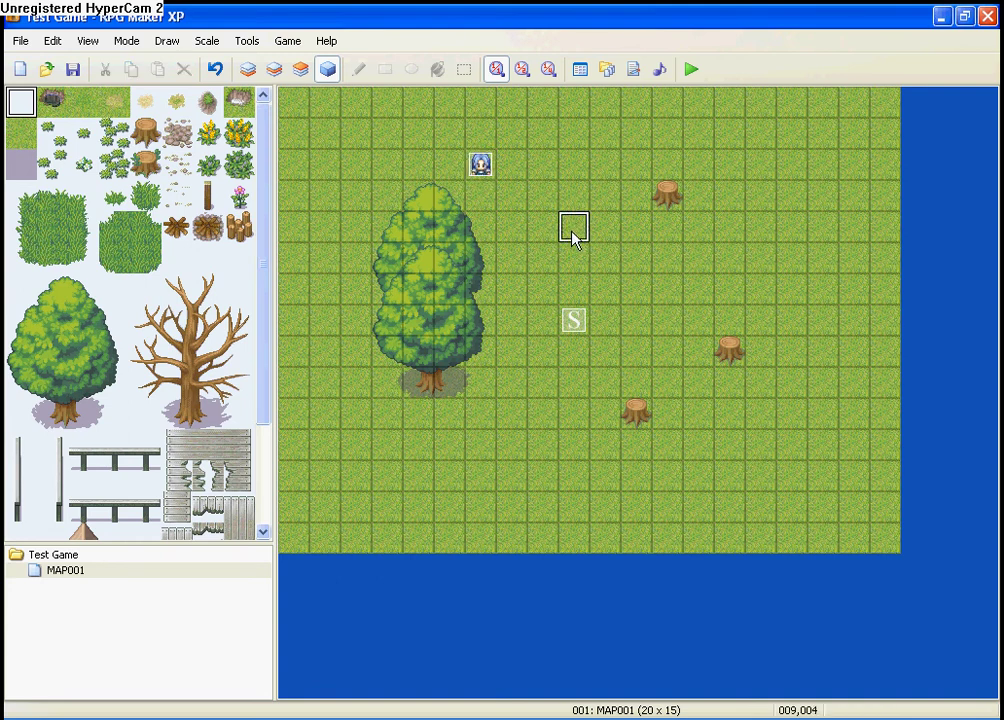
double_click(573, 234)
double_click(278, 403)
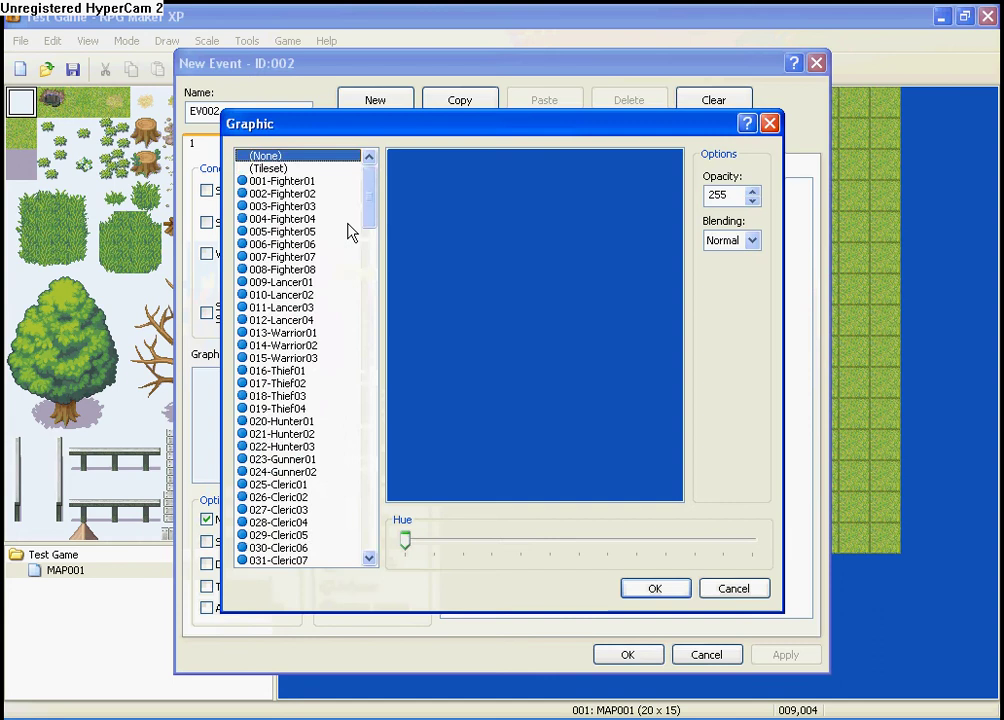
left_click_drag(369, 215, 372, 530)
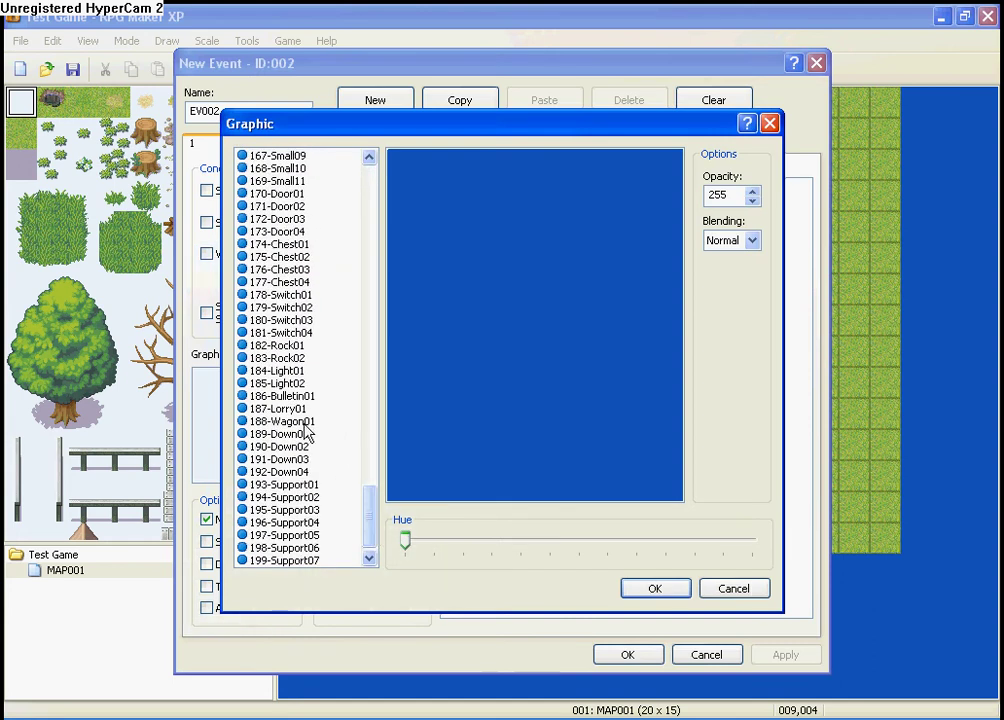
left_click(303, 245)
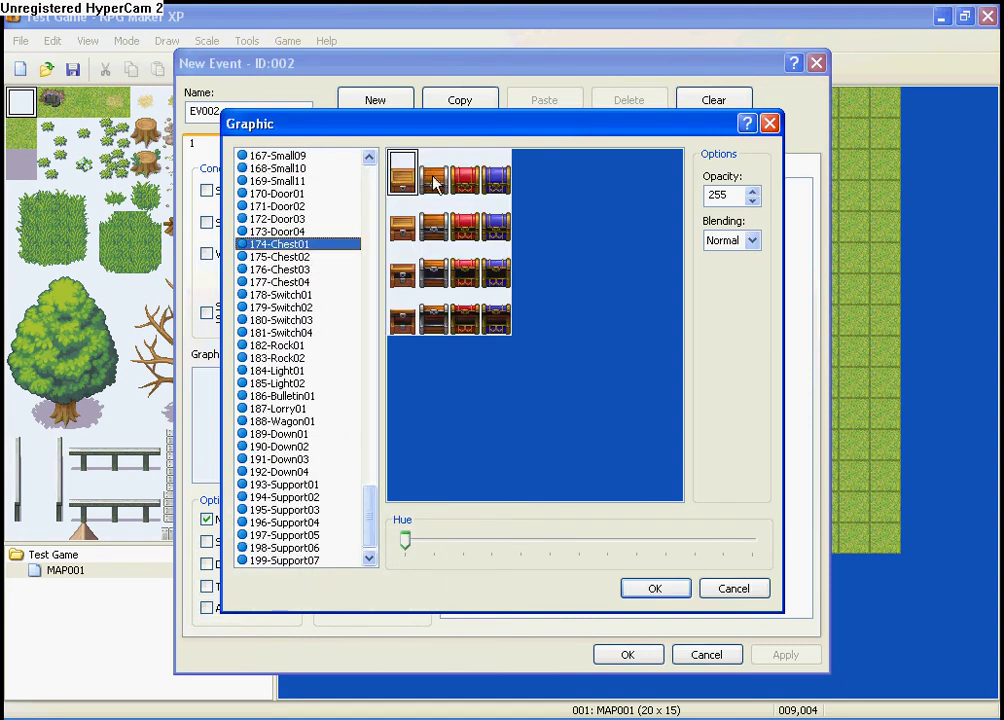
double_click(435, 180)
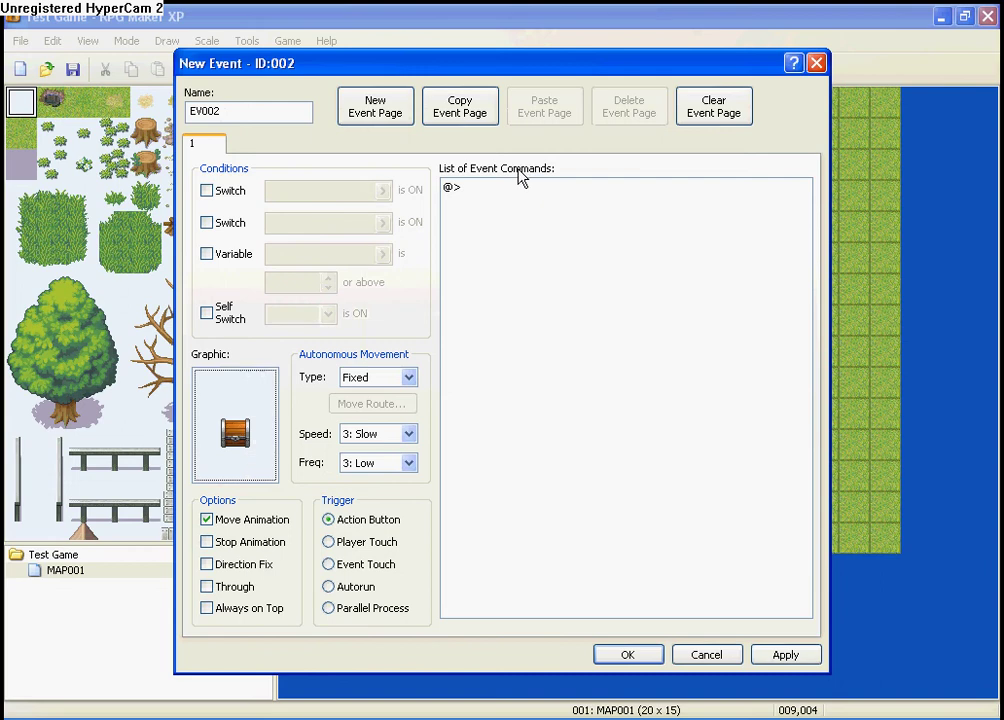
- Add a second event page and set its graphic to the open chest in the third row, second column of 174-Chest01
left_click(379, 119)
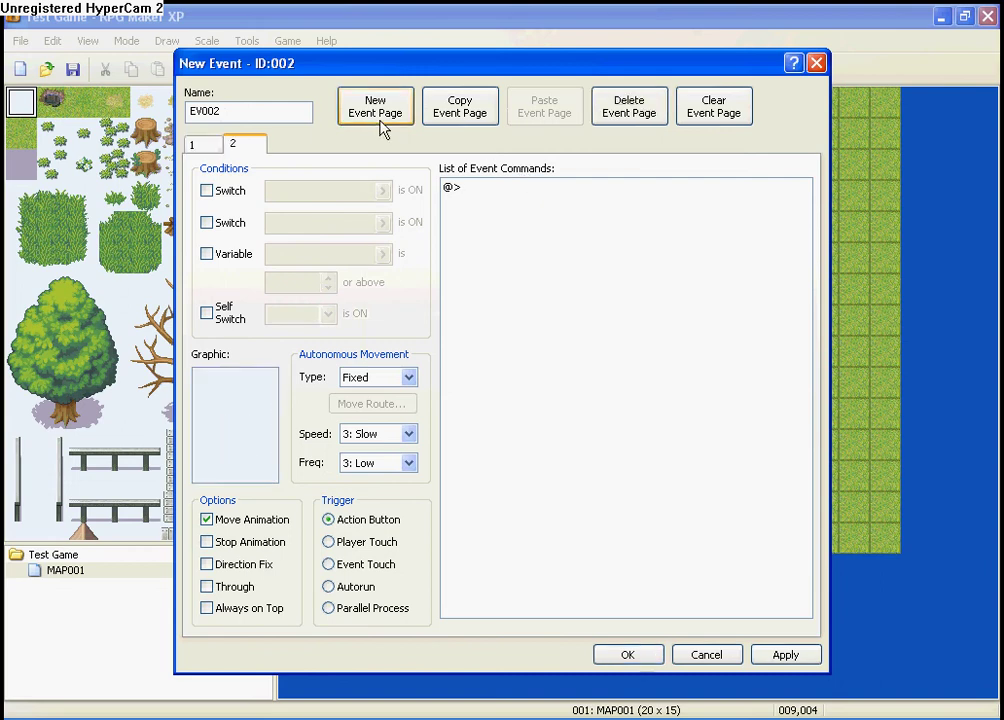
double_click(268, 424)
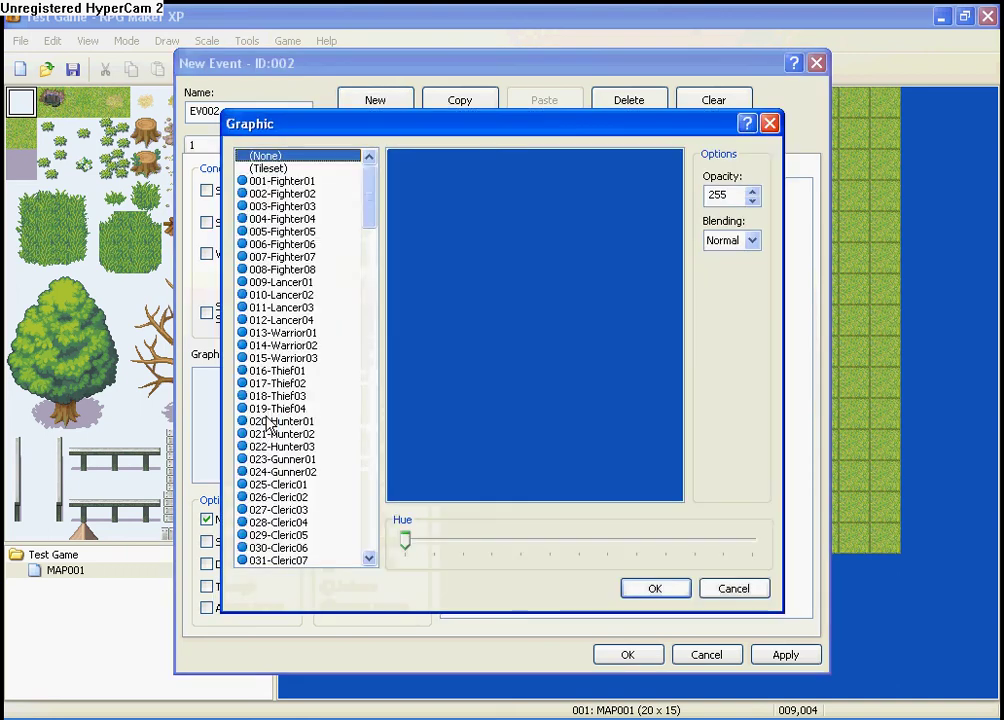
left_click_drag(370, 195, 347, 523)
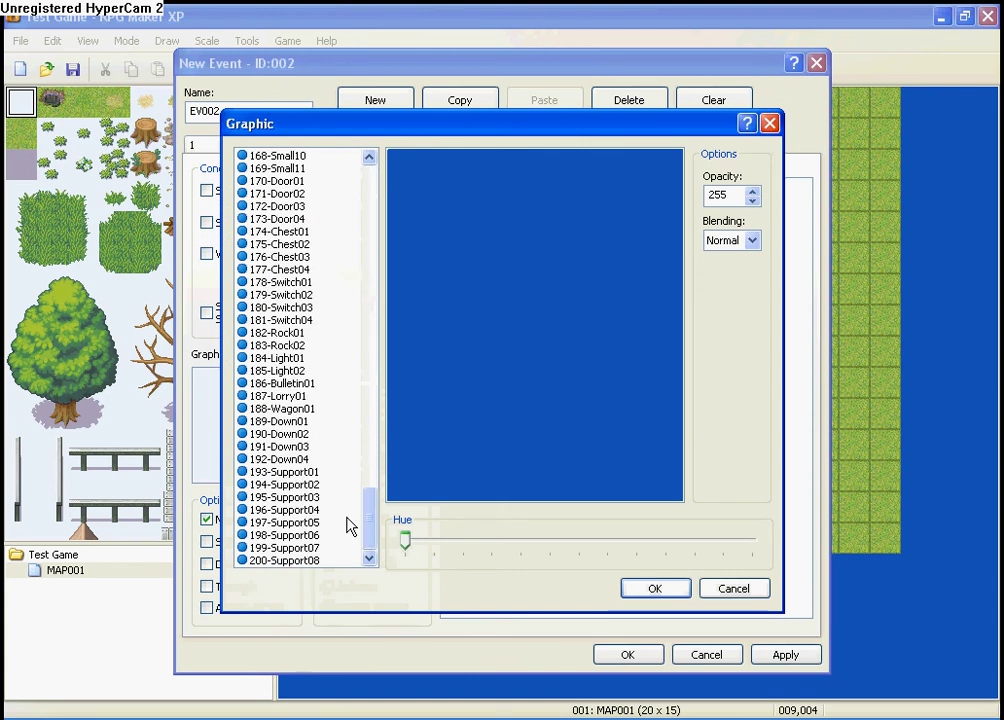
left_click(336, 230)
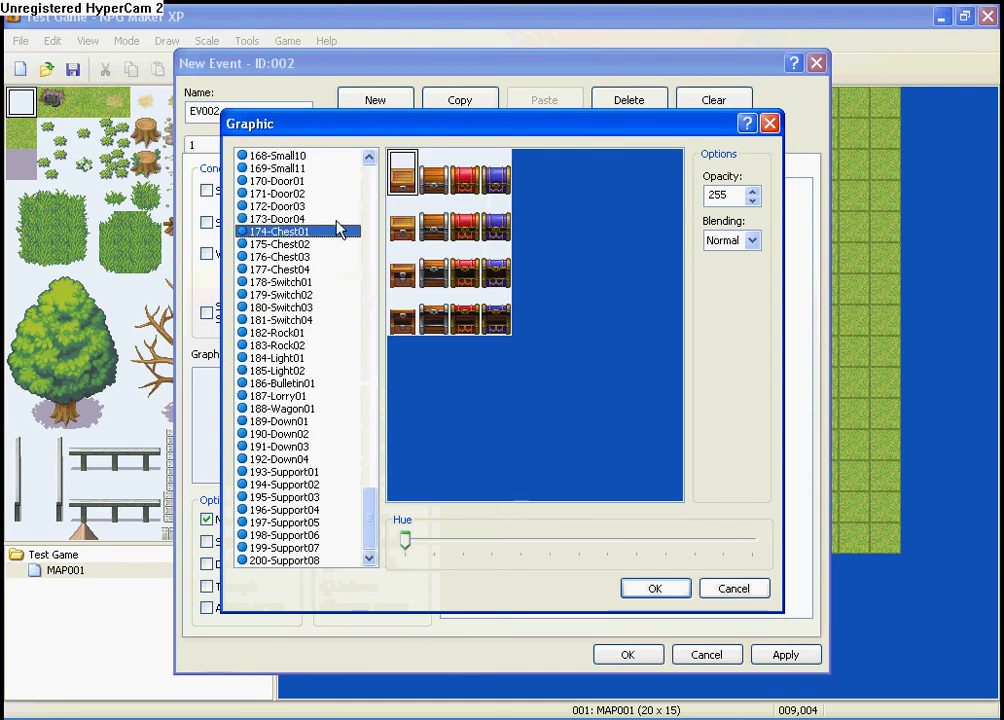
left_click(438, 283)
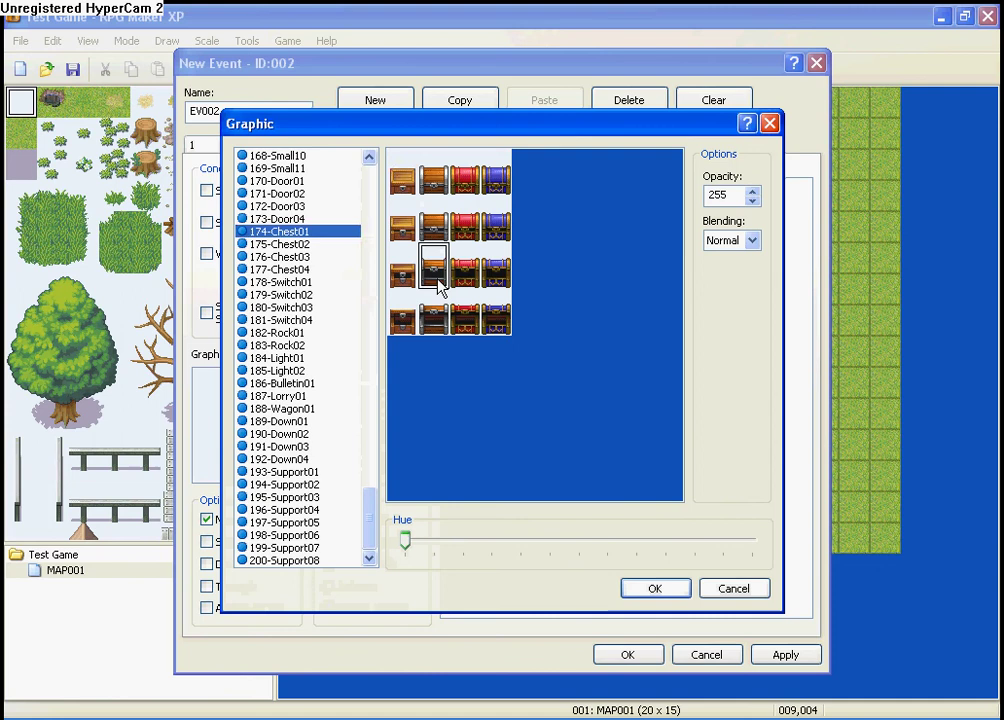
double_click(438, 283)
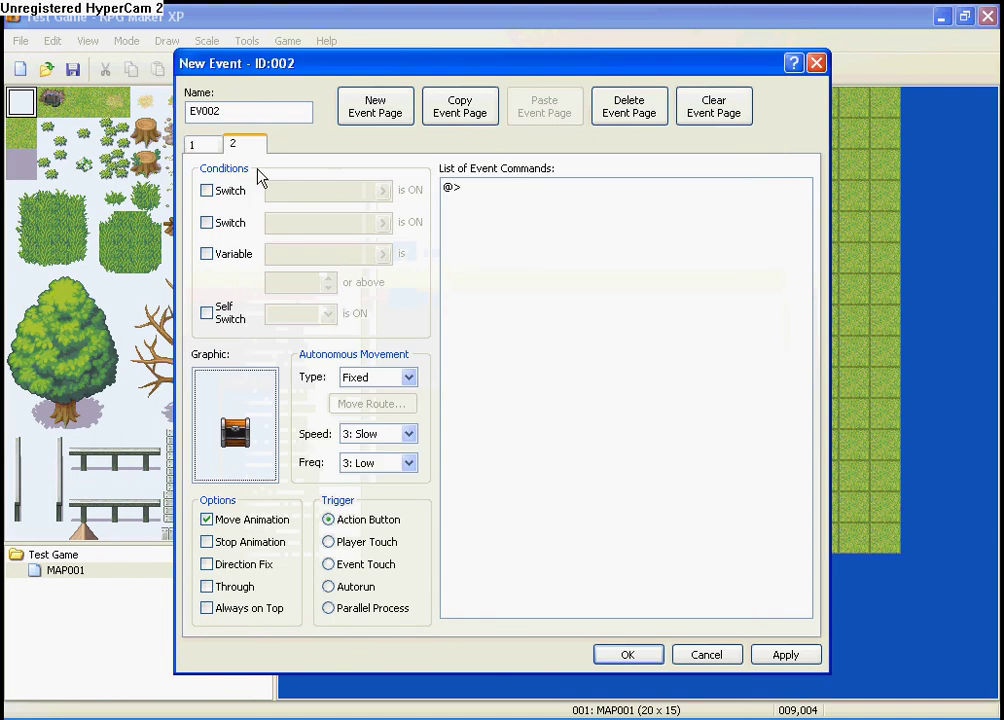
- Make page 2 require switch 0001 to be ON, and rename that switch "chest open"
left_click(207, 191)
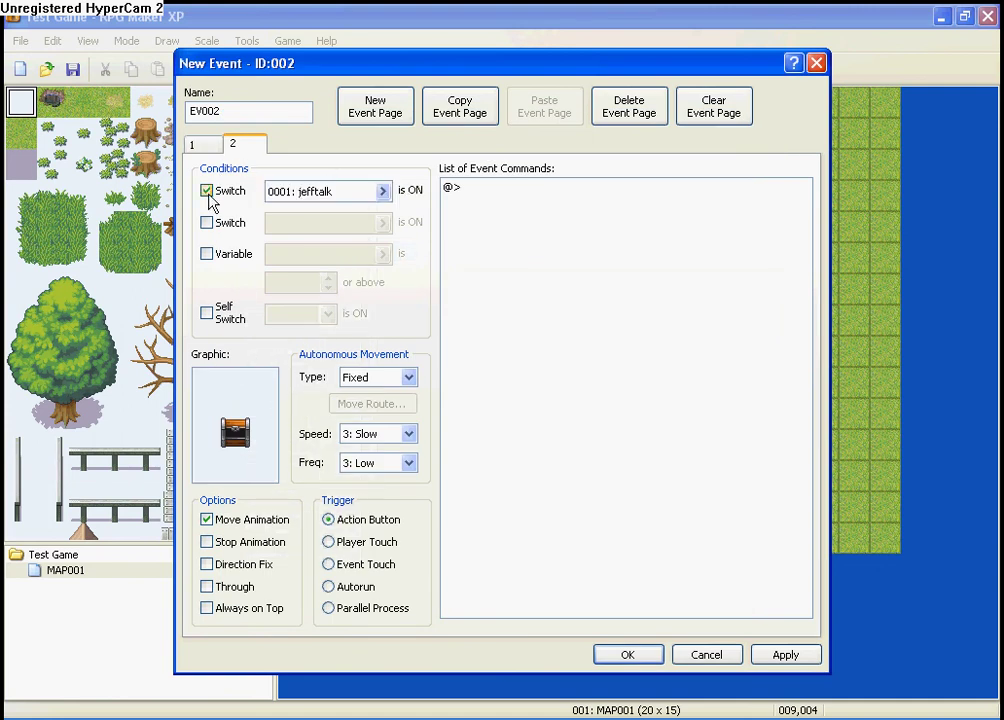
left_click(383, 193)
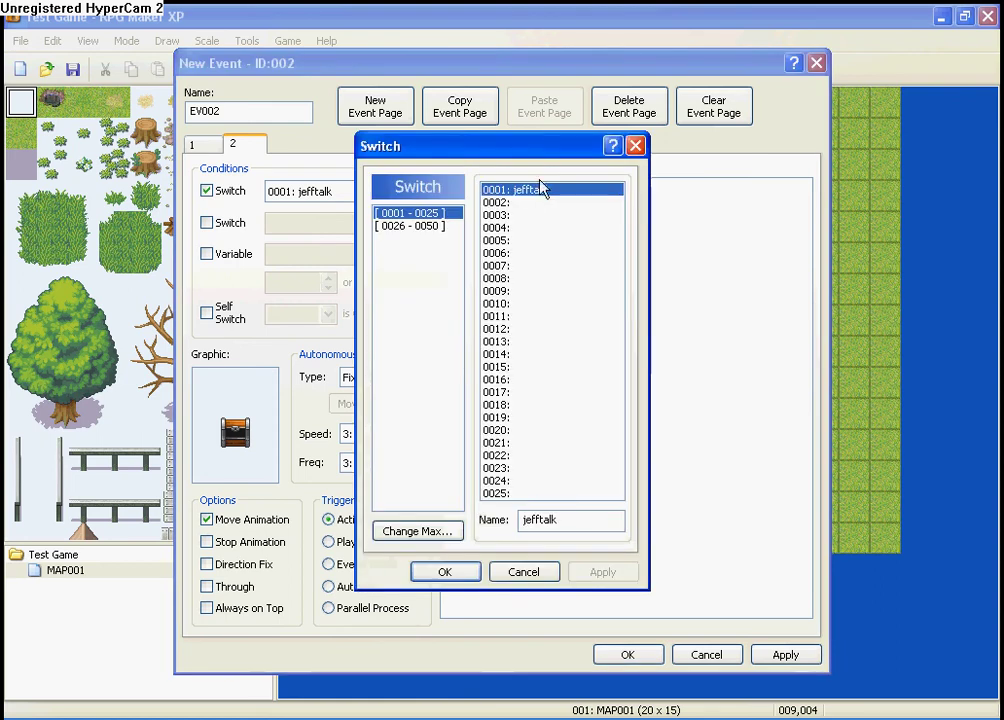
double_click(572, 522)
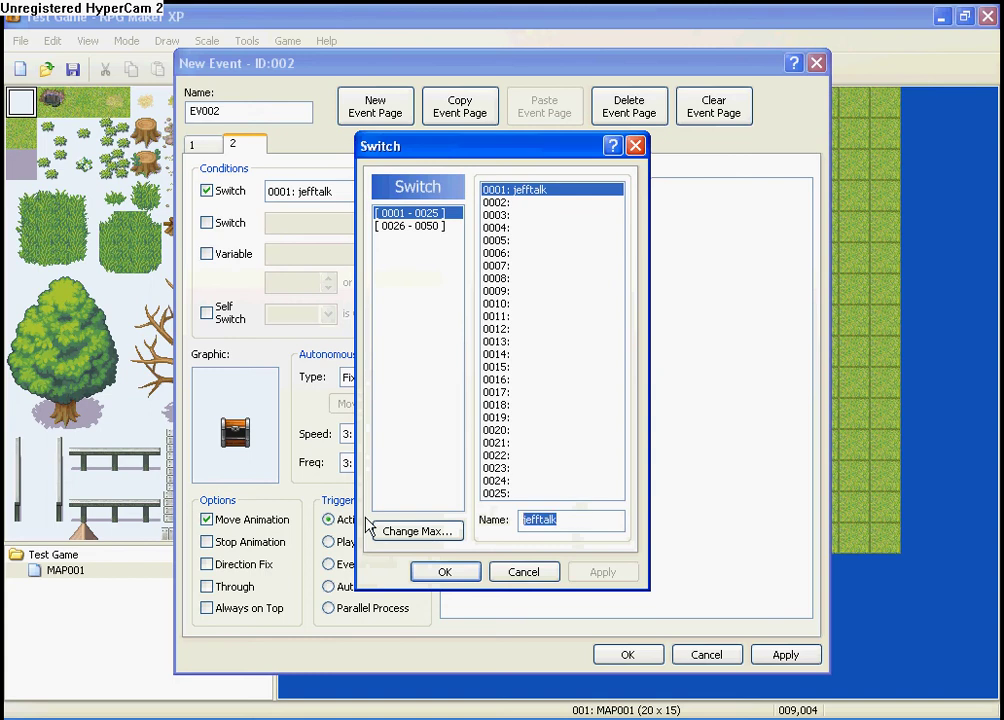
type("chest open")
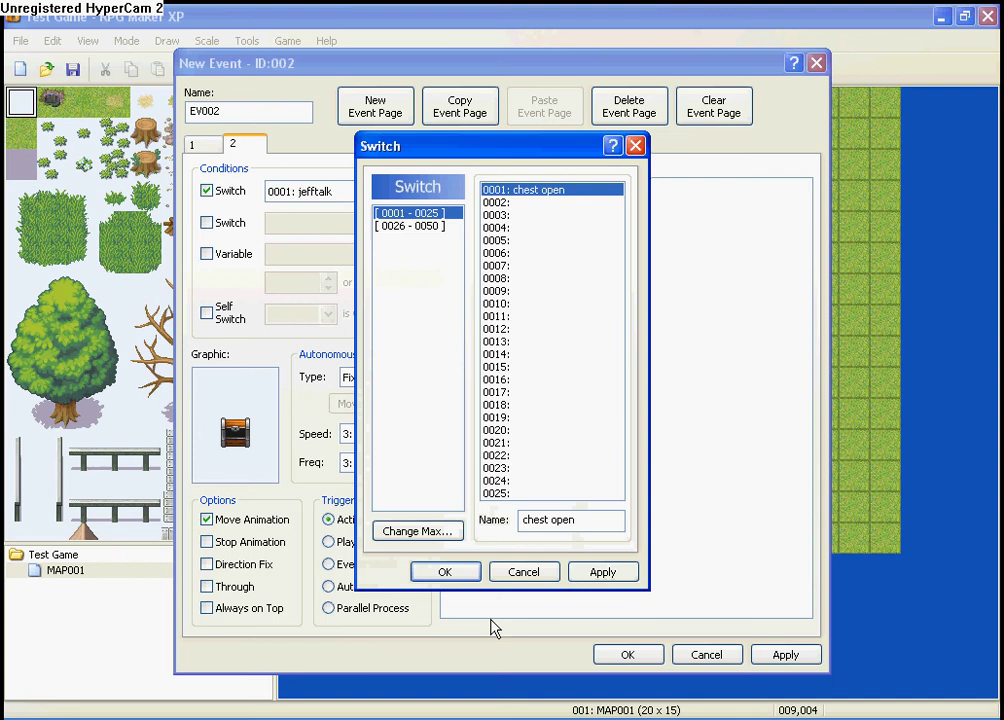
left_click(603, 572)
left_click(443, 571)
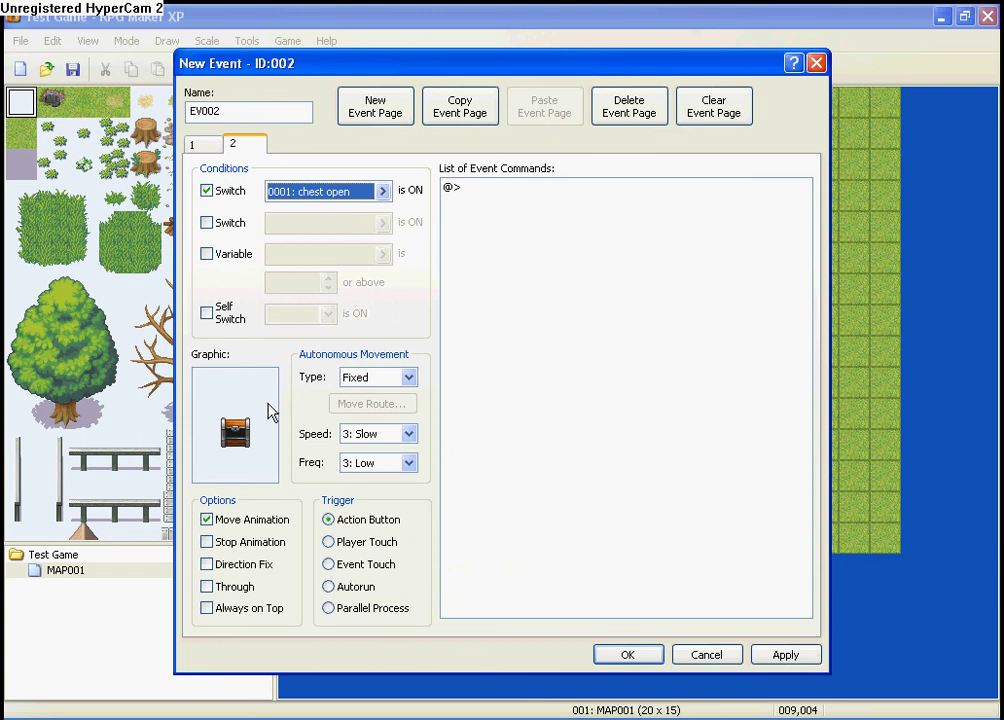
- Add a Show Text command to event page 1 reading "Do you want to open the chest?"
left_click(205, 146)
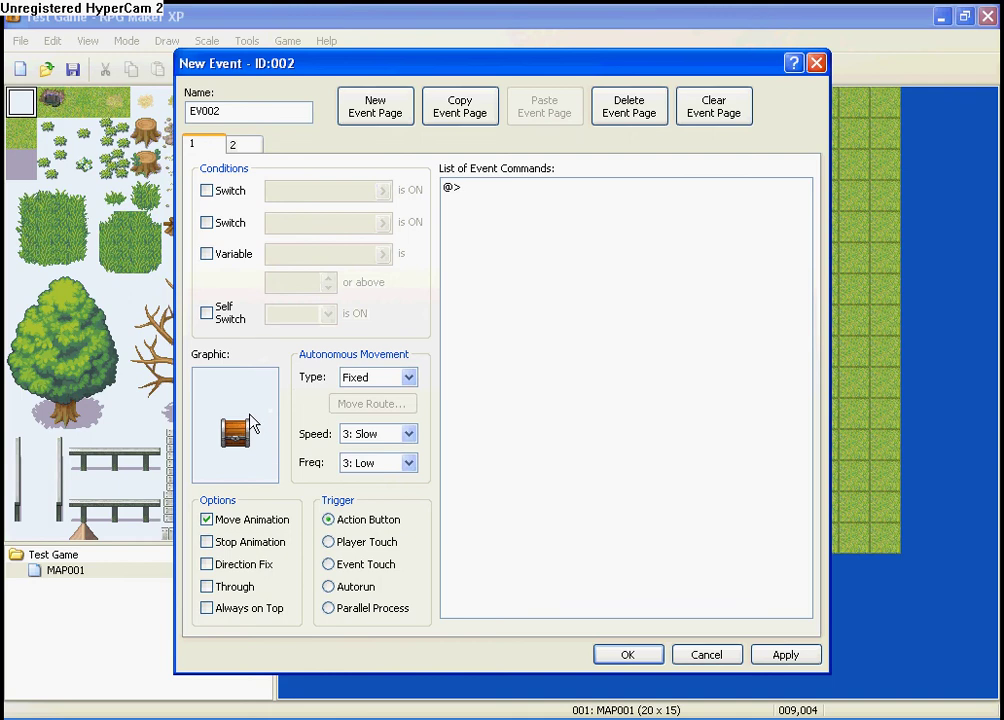
double_click(493, 191)
left_click(522, 247)
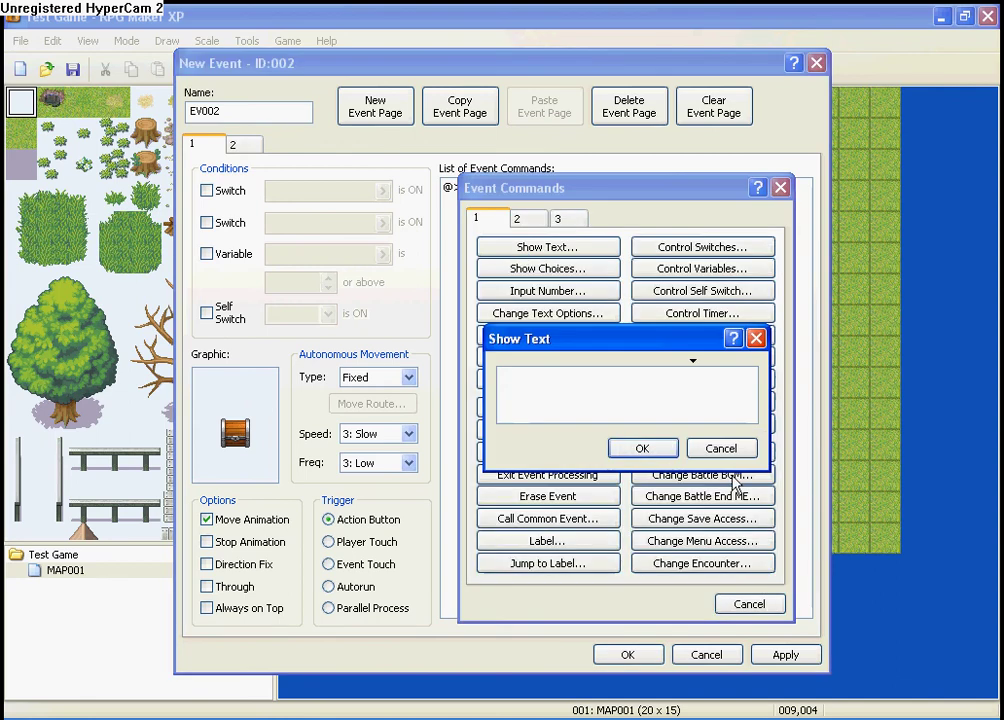
type("Do you w")
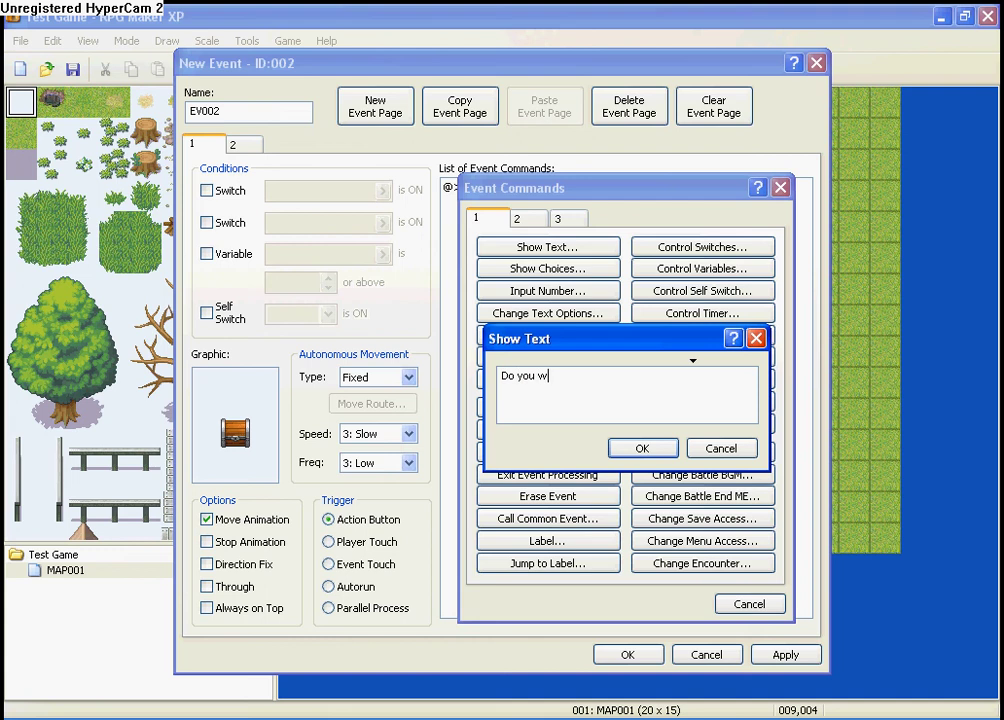
type("ant to open the chest")
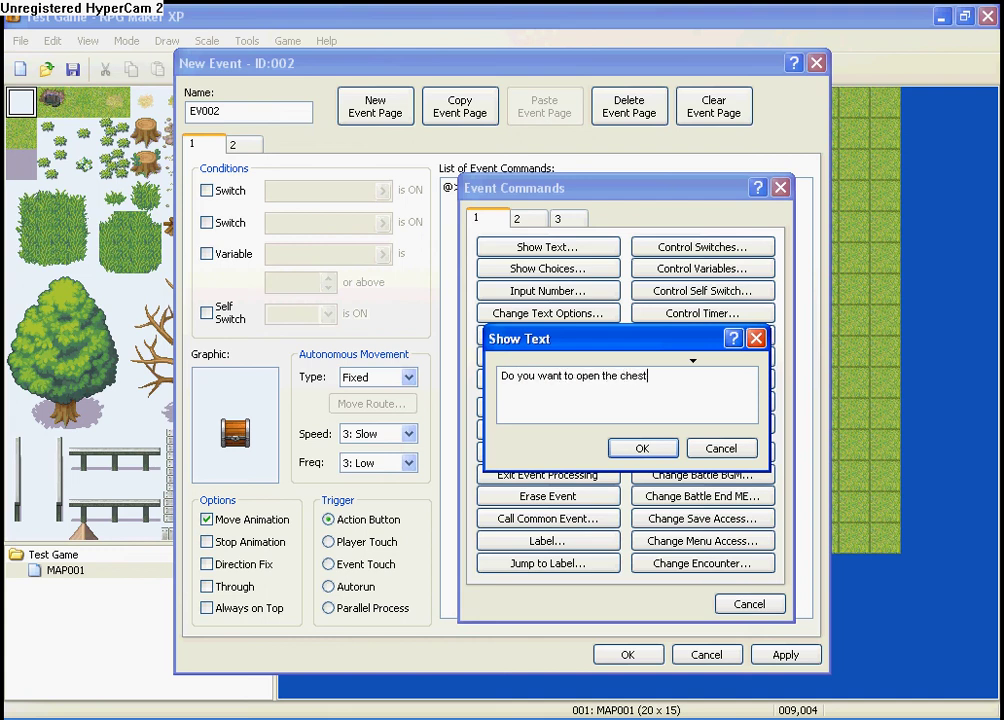
type("?")
left_click(660, 449)
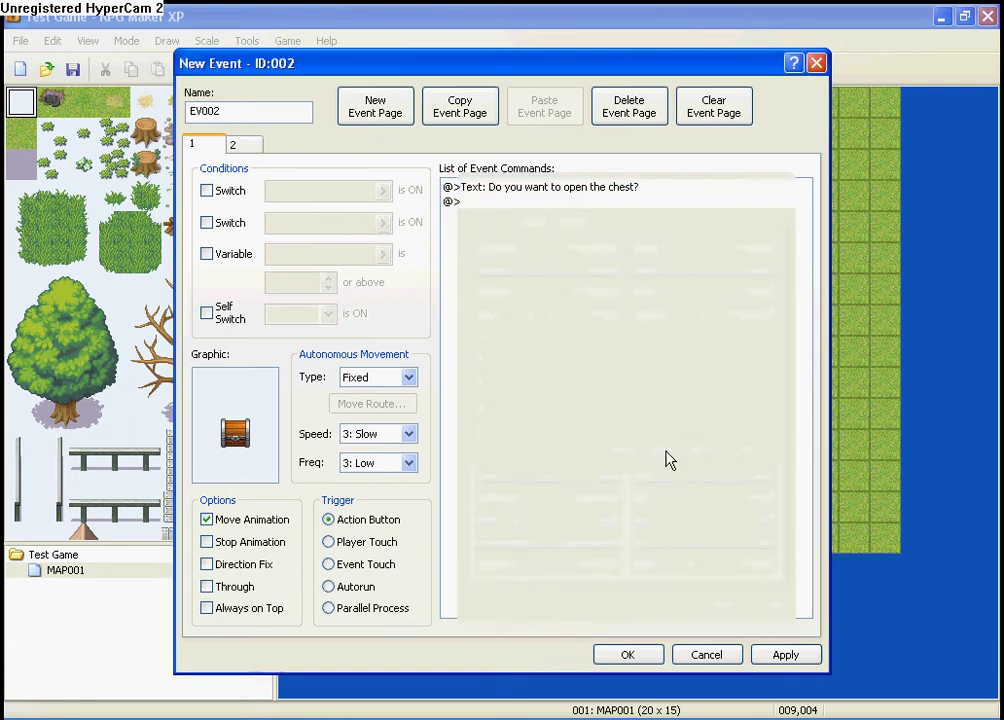
- Add a Show Choices command with the options Yes and No below the question text
double_click(520, 204)
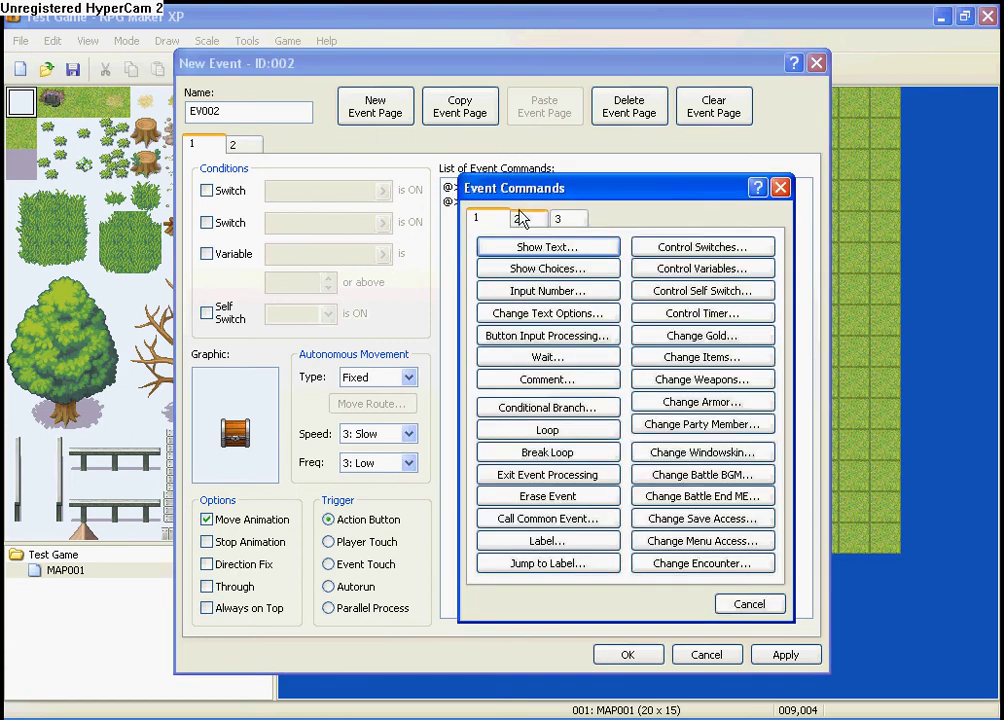
left_click(545, 268)
left_click(634, 508)
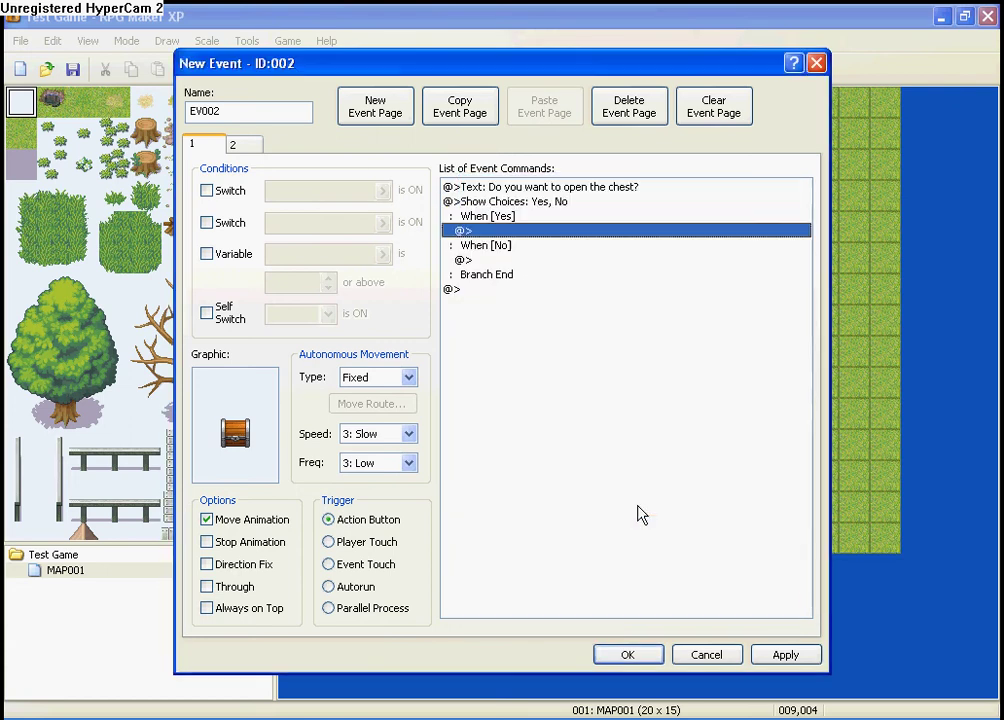
- In the Yes branch, add a Control Switches command that turns switch 0001: chest open ON
double_click(531, 233)
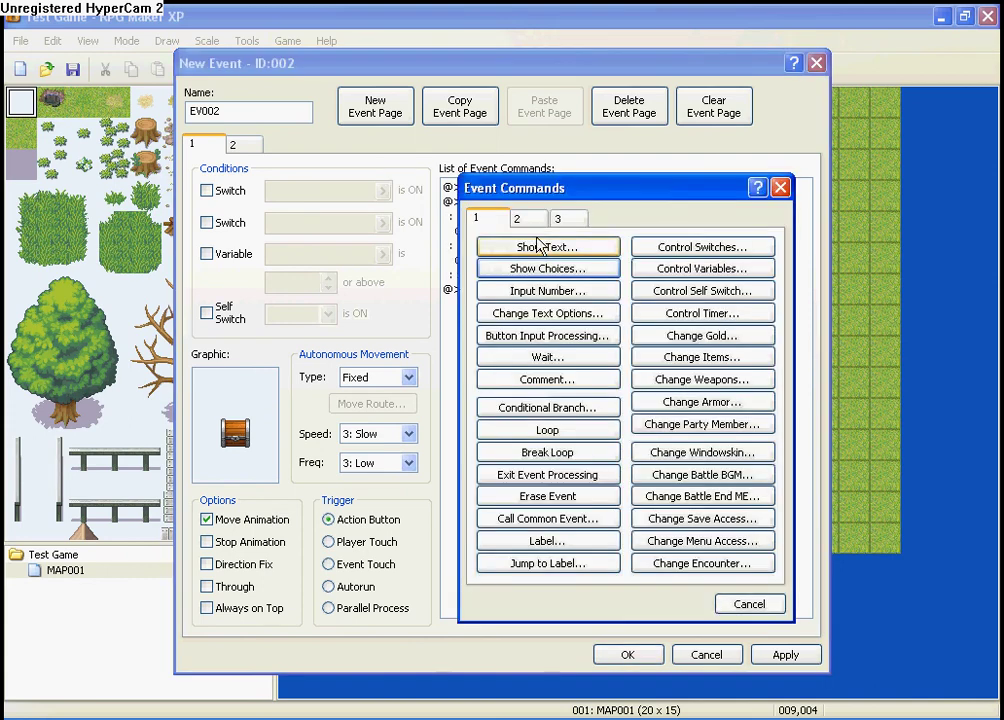
left_click(686, 250)
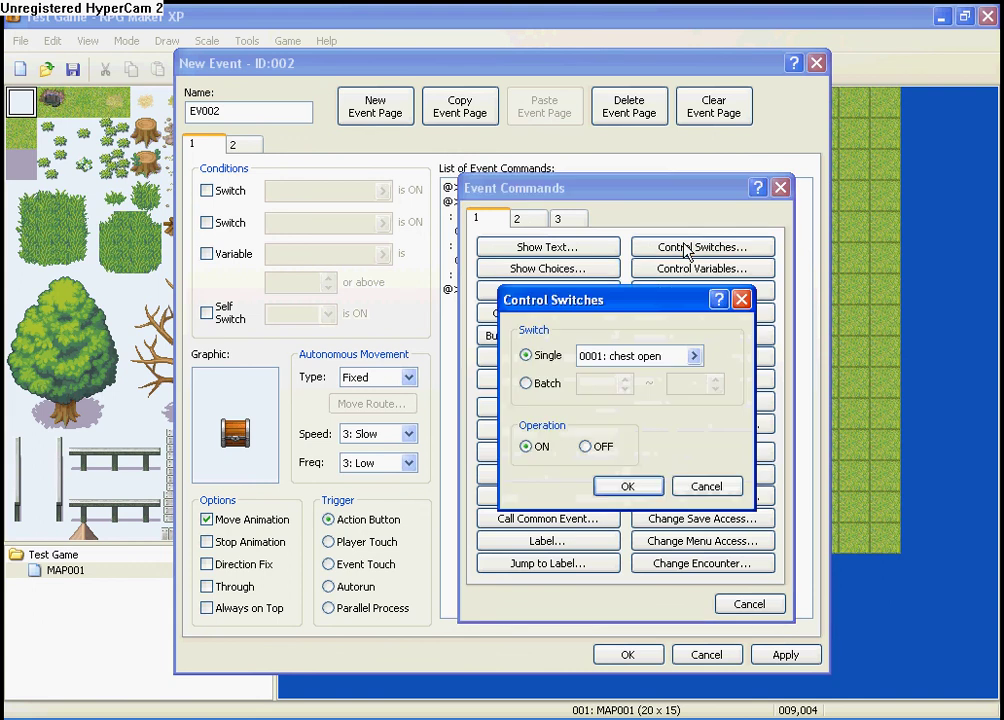
left_click(693, 357)
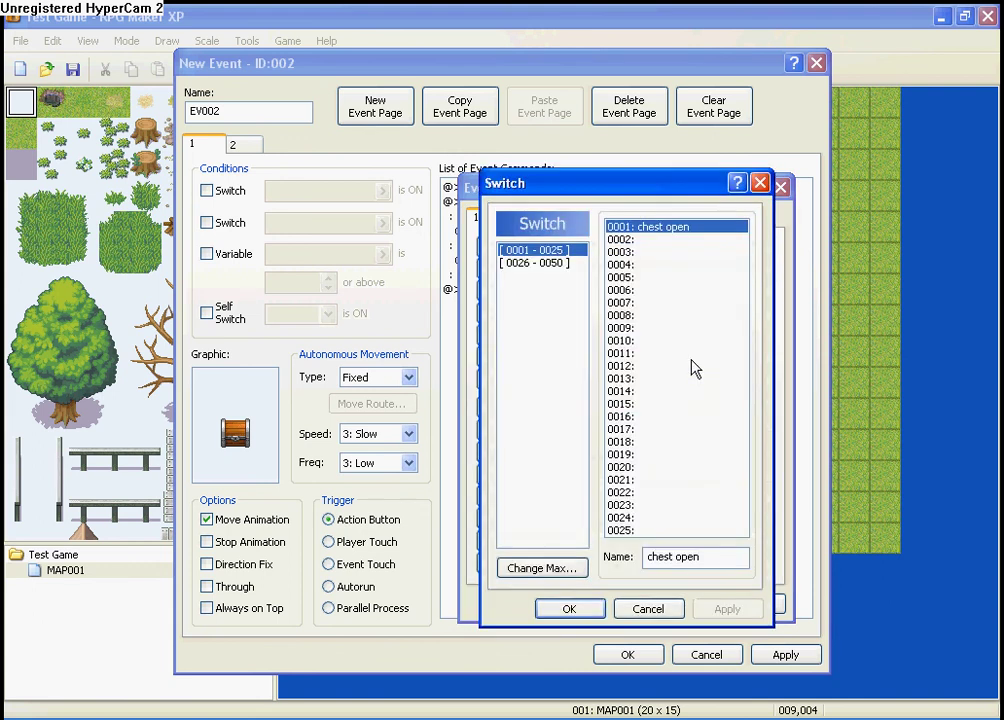
left_click(760, 183)
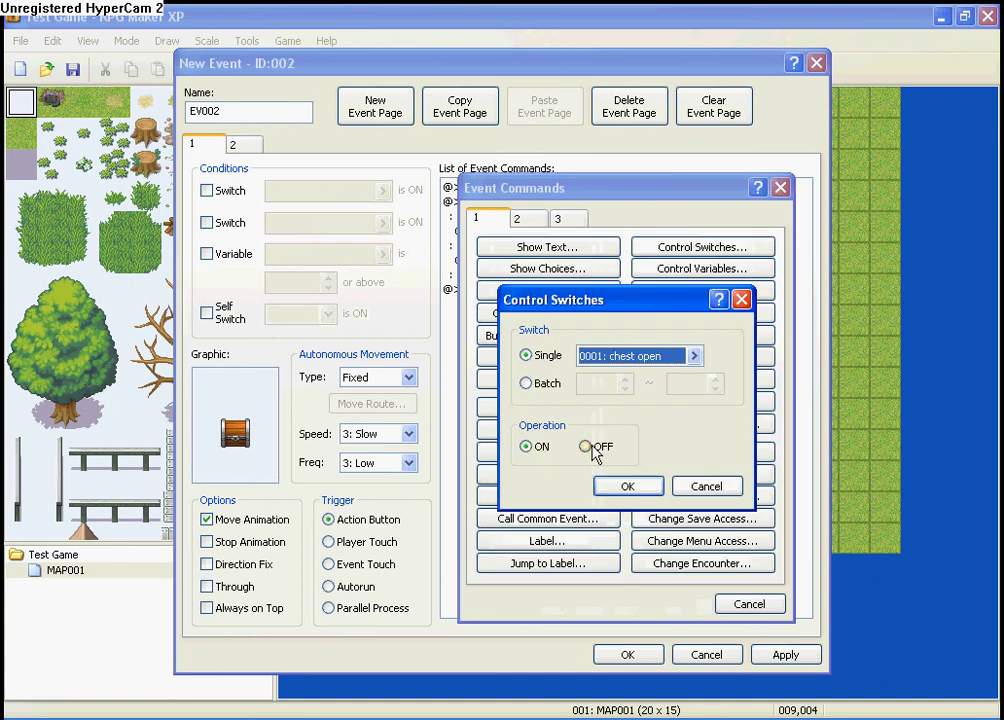
left_click(632, 487)
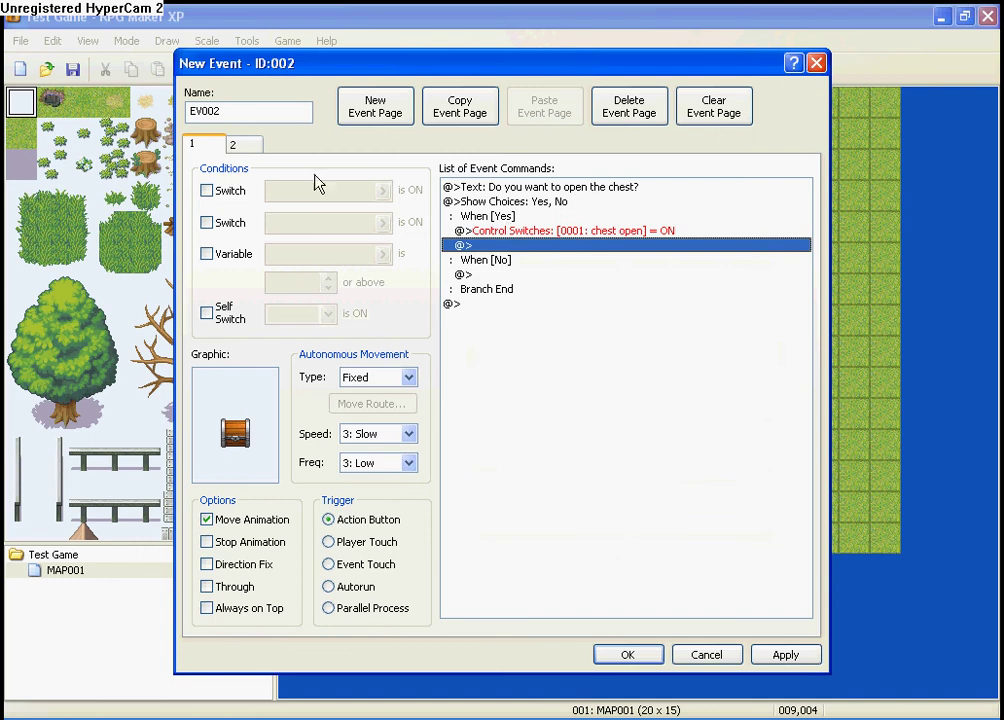
- Add a Show Text command to event page 2 reading "You get whatever aount of gold." and apply the event changes
left_click(237, 150)
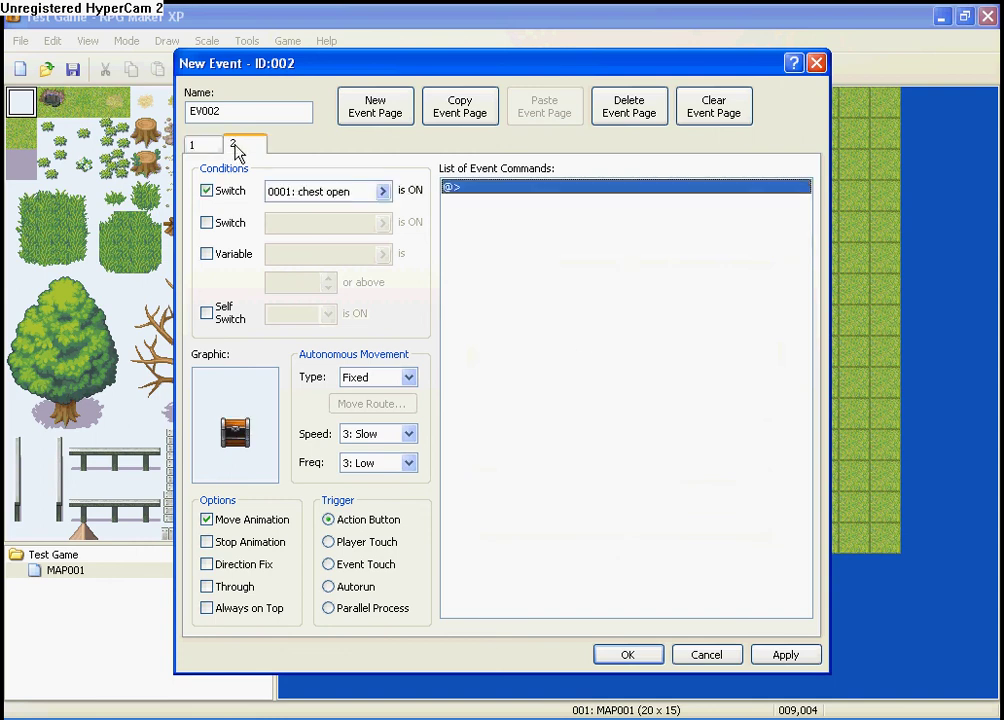
double_click(492, 187)
left_click(547, 247)
type("Y")
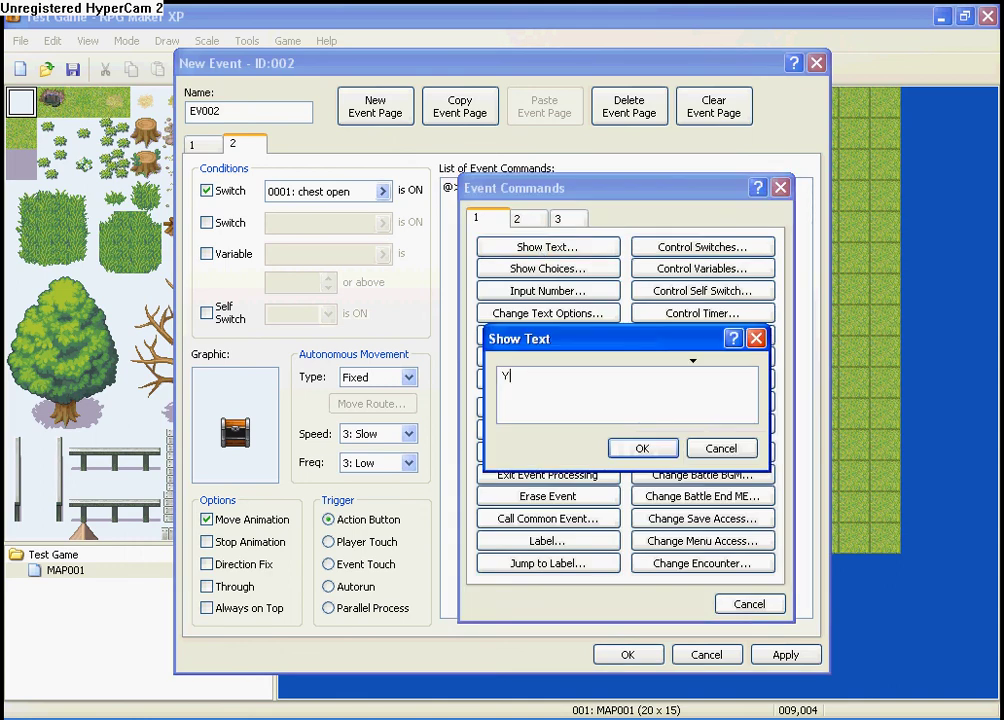
type("ou get whatever aount of gol")
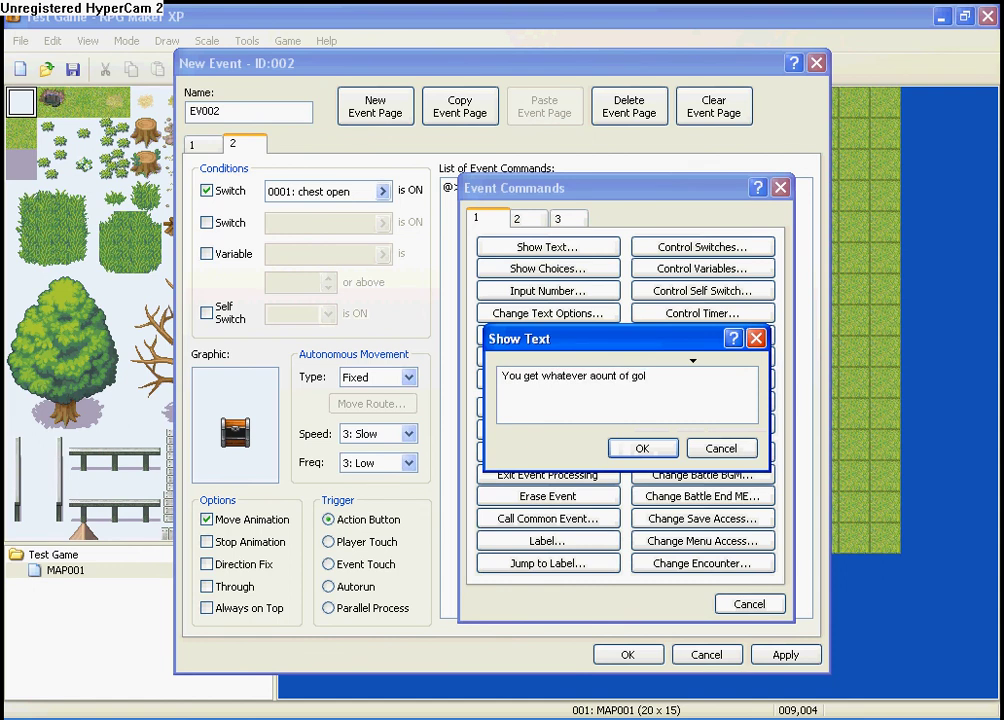
type("d.")
left_click(642, 448)
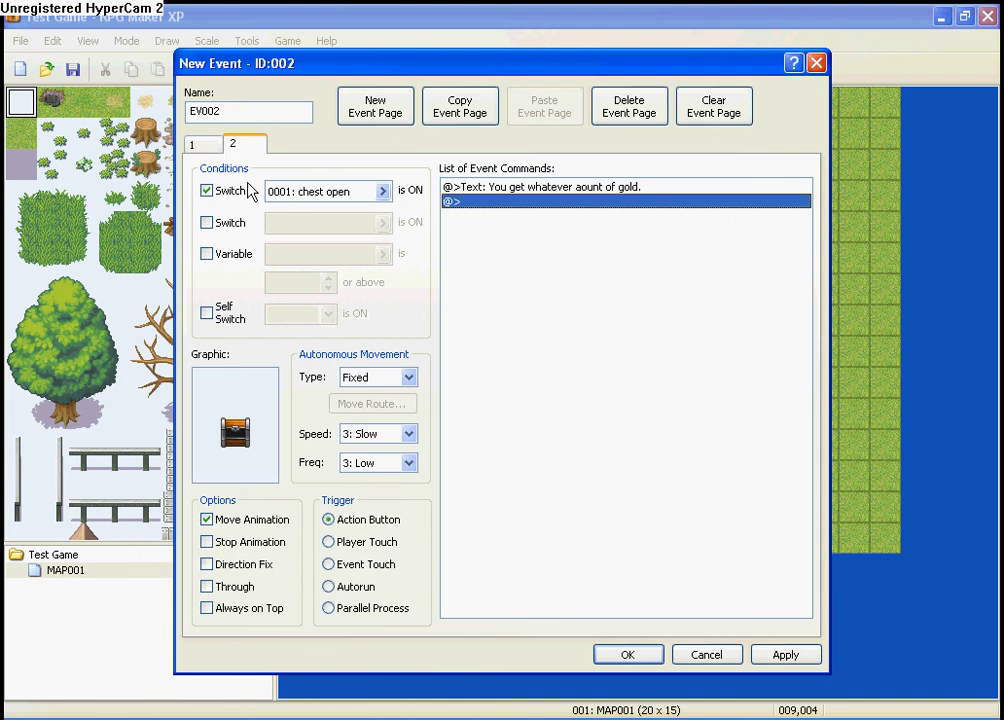
left_click(781, 657)
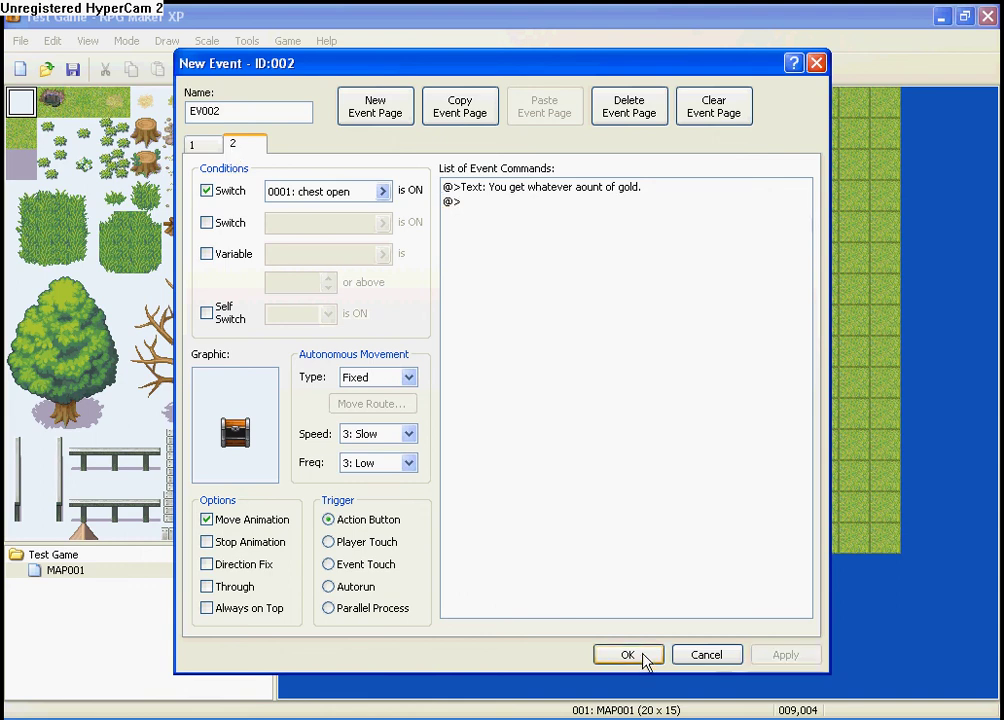
- Save the chest event and create a new event at map tile 014,004 with a second page using graphic 008-Fighter08
left_click(628, 656)
double_click(729, 247)
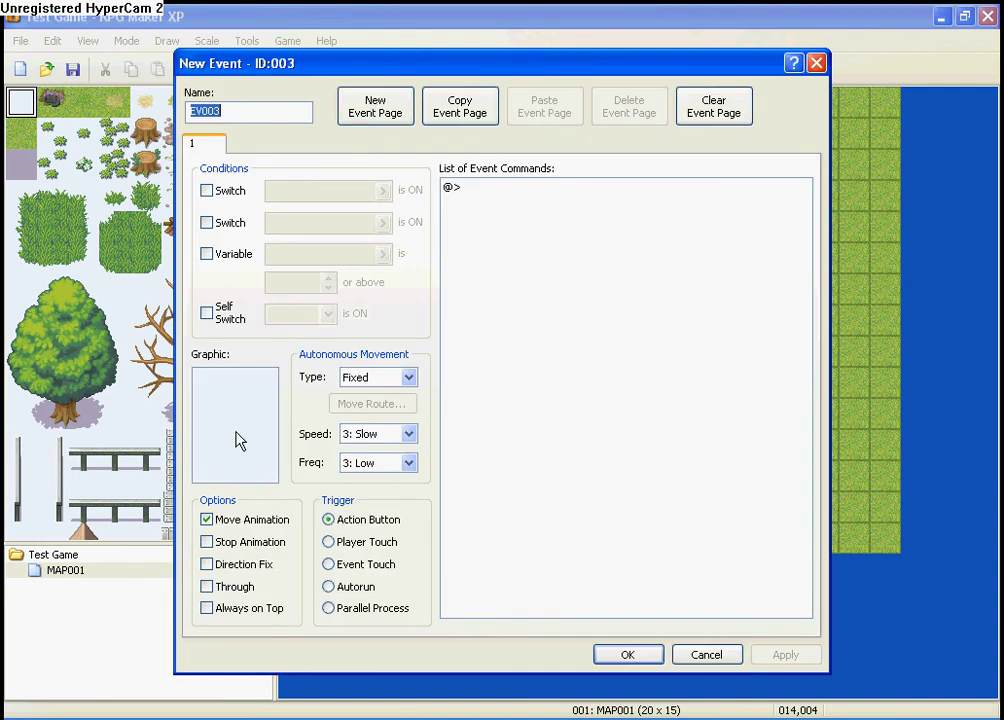
left_click(377, 108)
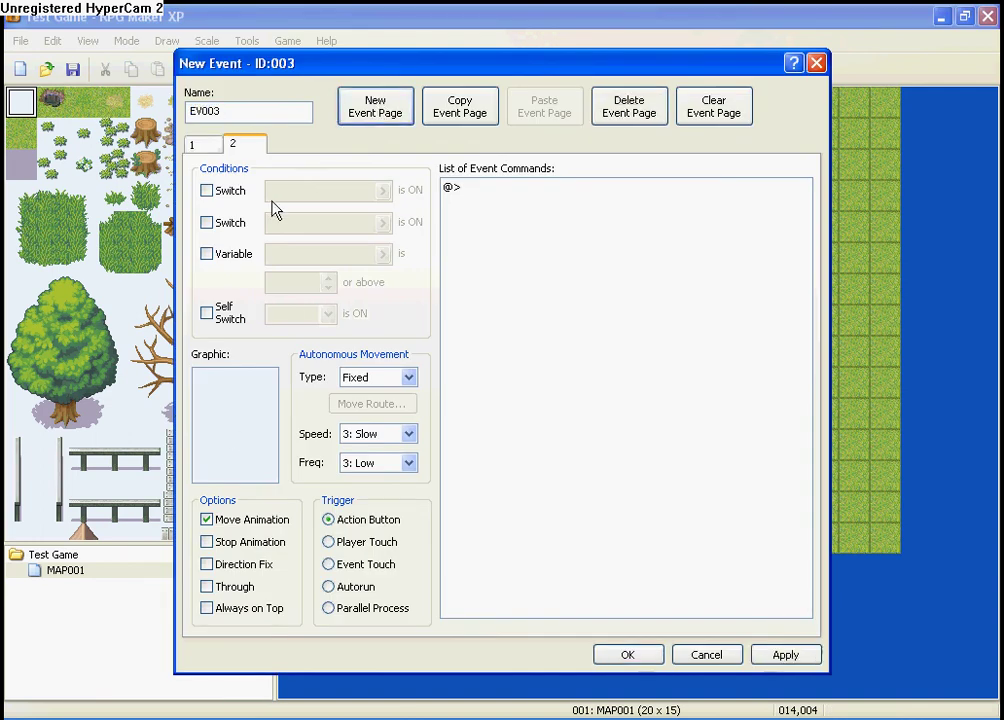
double_click(252, 447)
left_click(298, 270)
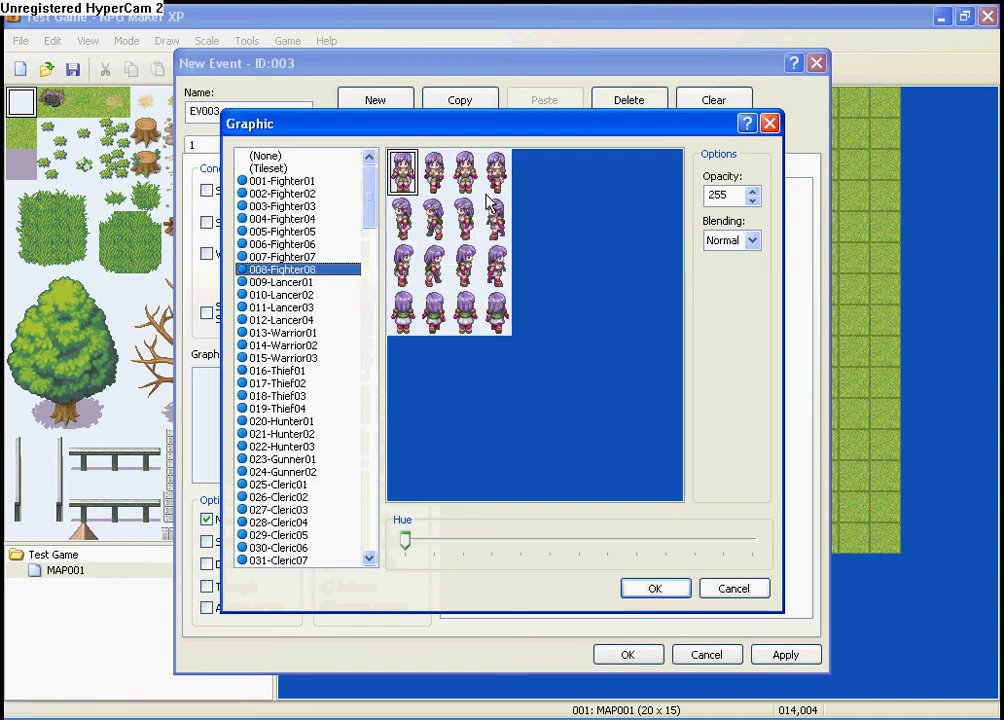
key("Return")
- Make the new event's page 2 conditional on switch 0001: chest open being ON, and save the event
left_click(206, 190)
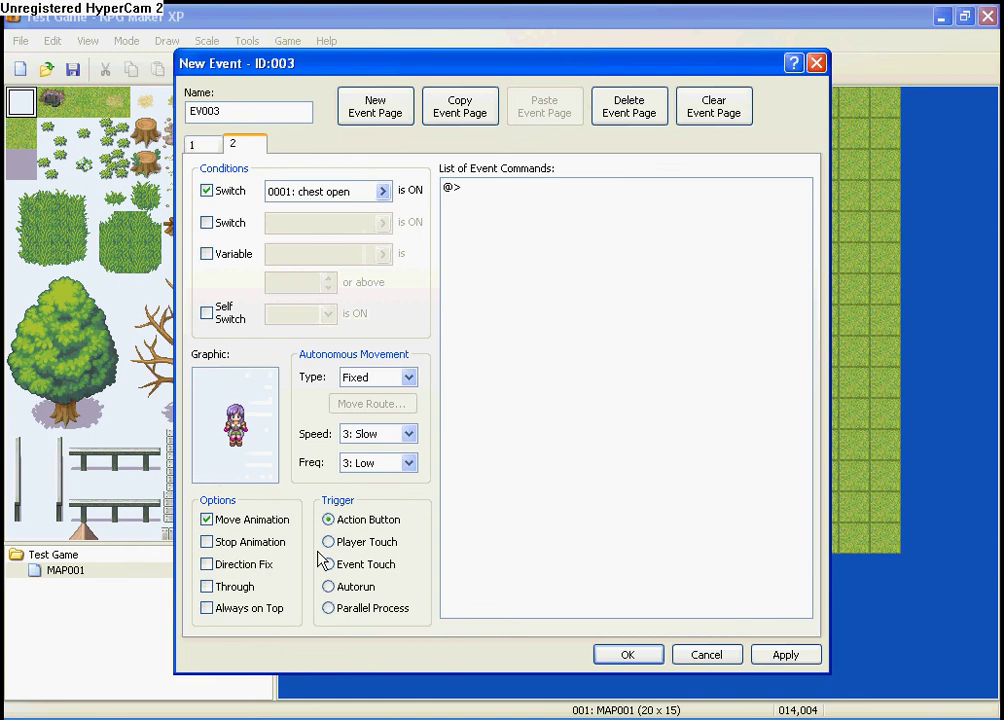
left_click(783, 655)
left_click(650, 654)
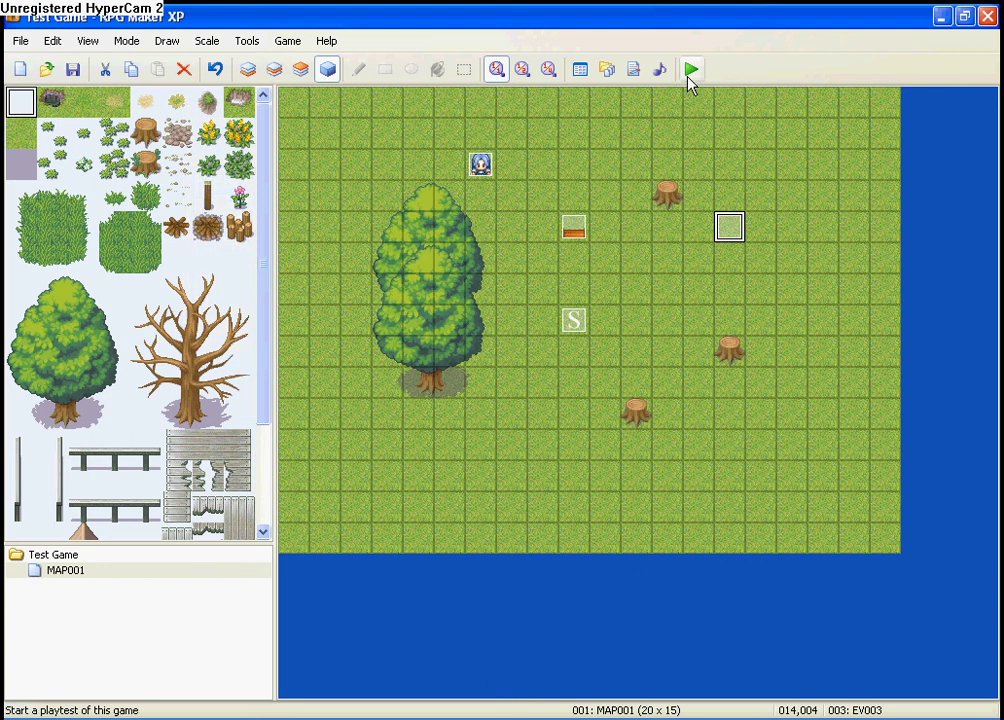
- Playtest the map with a new game, walk the character up to the chest and interact with it
left_click(689, 77)
left_click(444, 401)
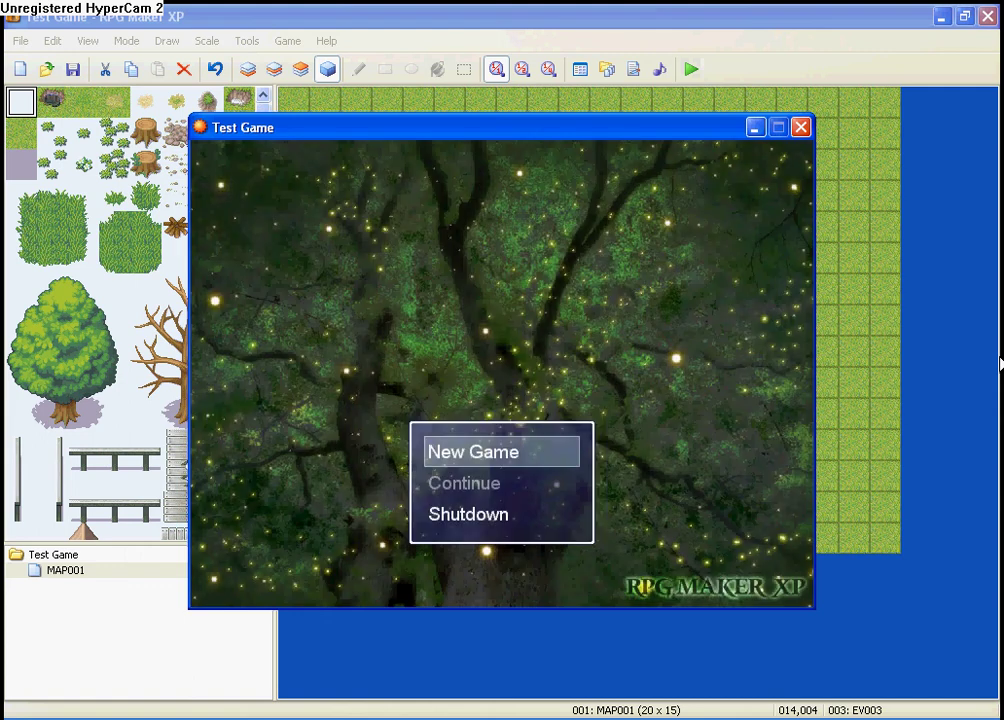
key("Return")
key("Right")
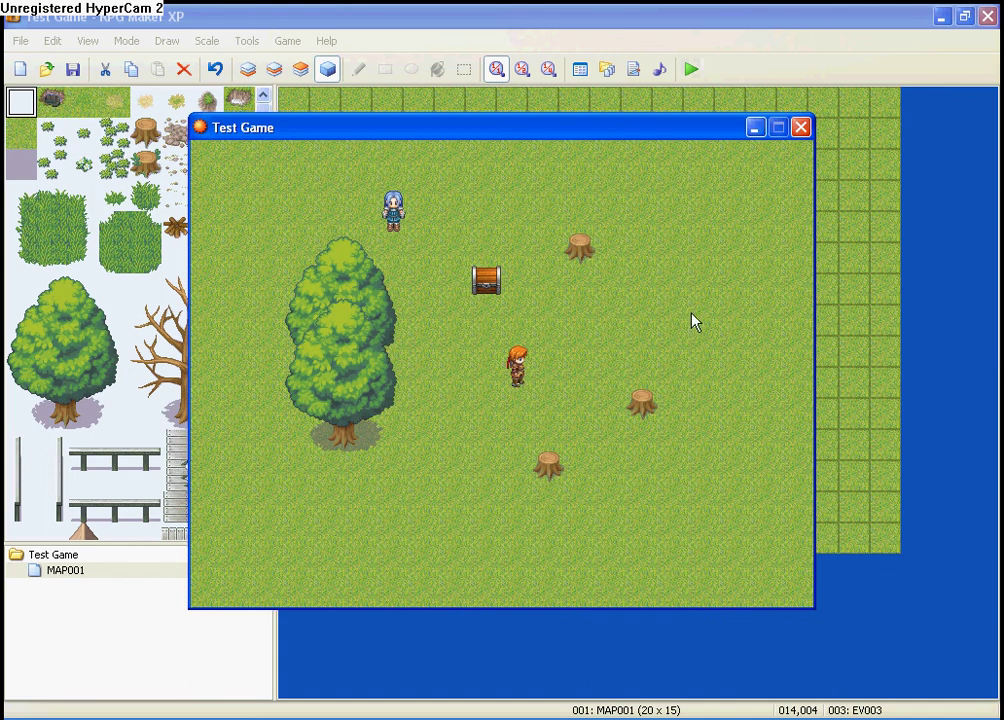
key("Left")
key("Up")
key("Up")
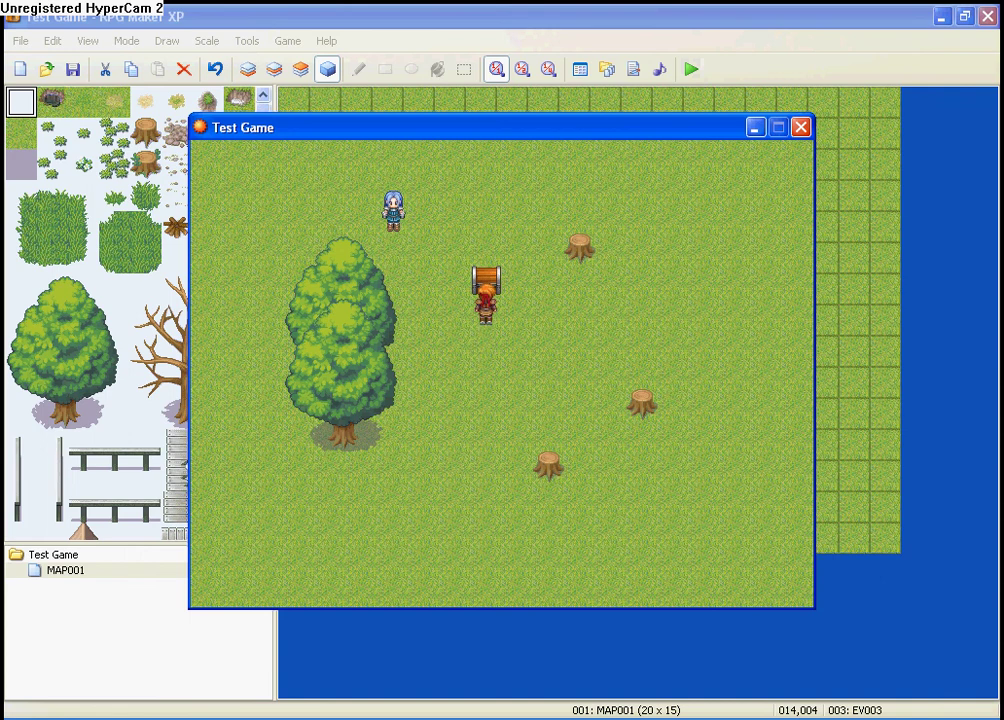
key("Return")
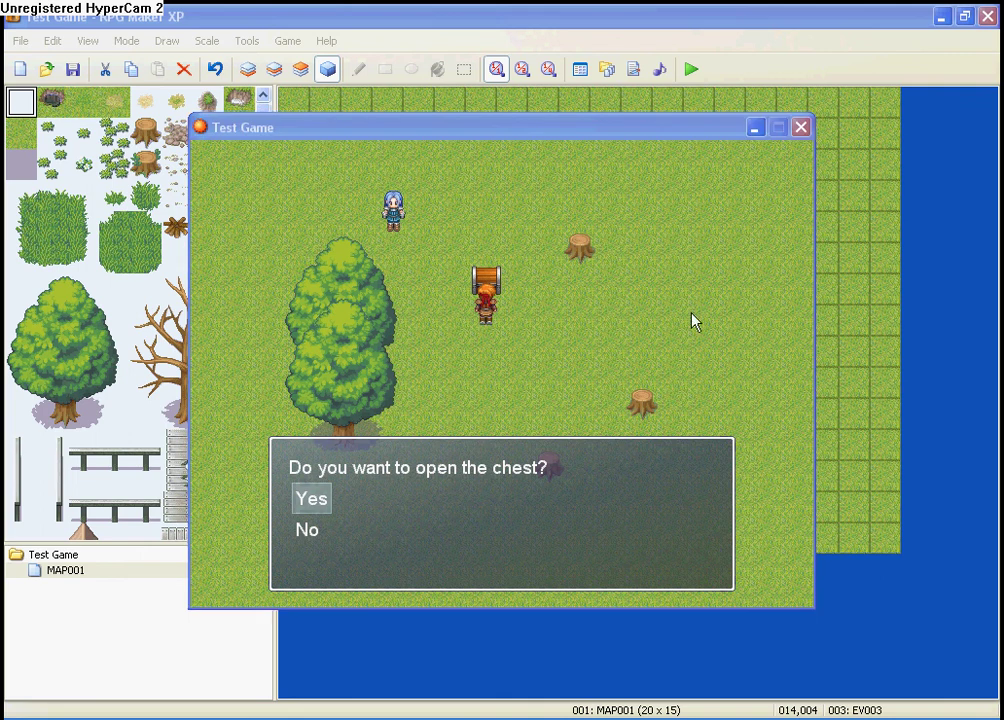
- Answer Yes to the question about opening the chest in the playtest
key("super")
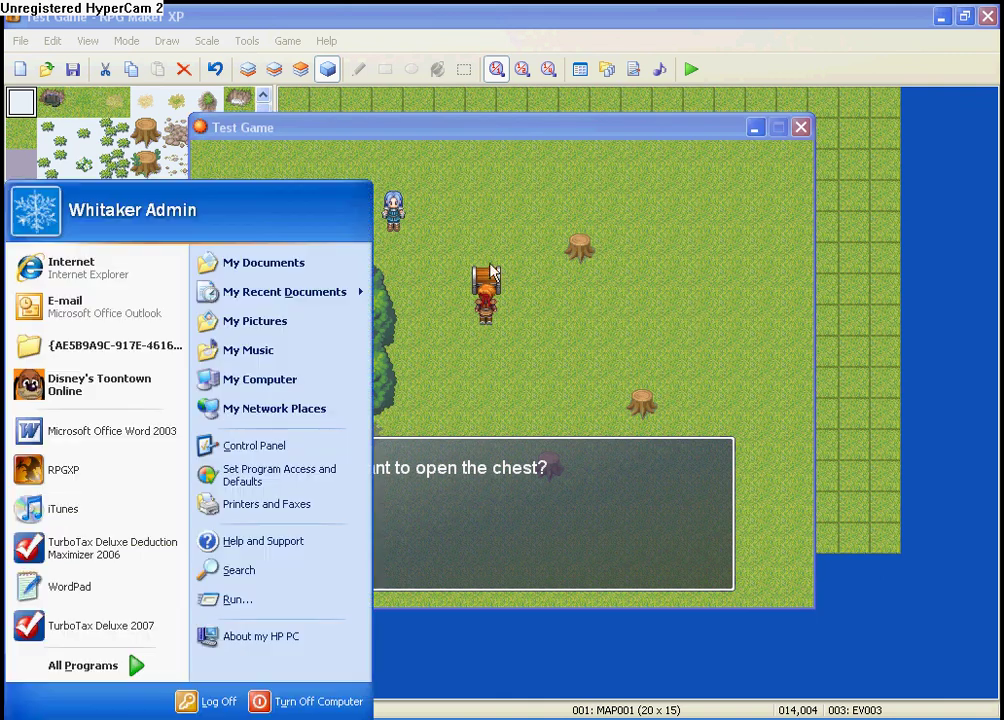
left_click(500, 314)
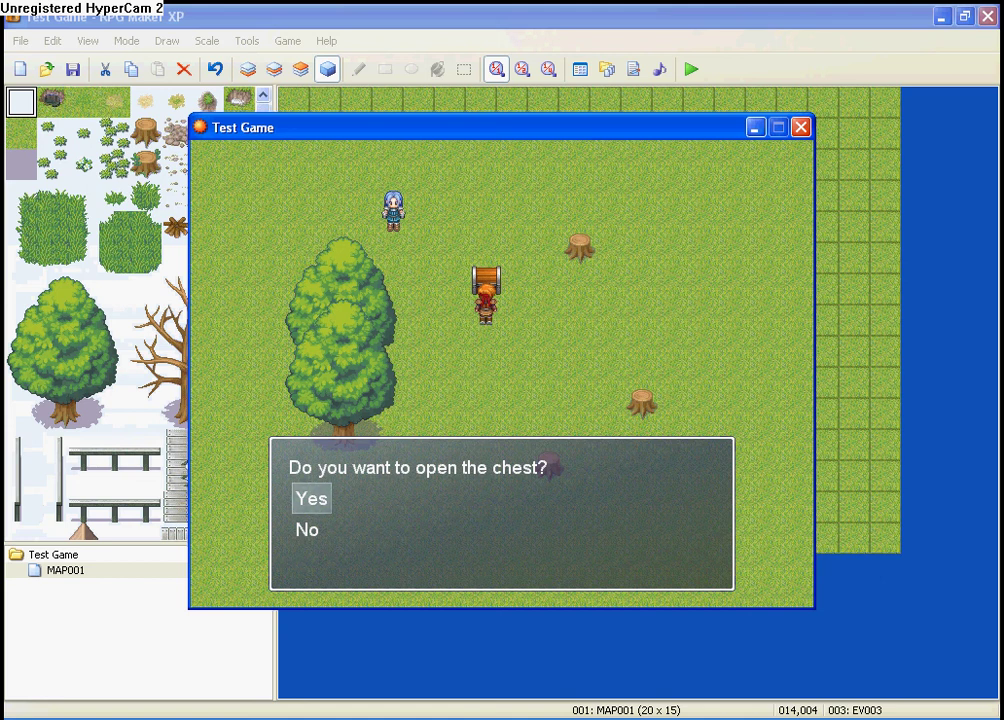
key("Return")
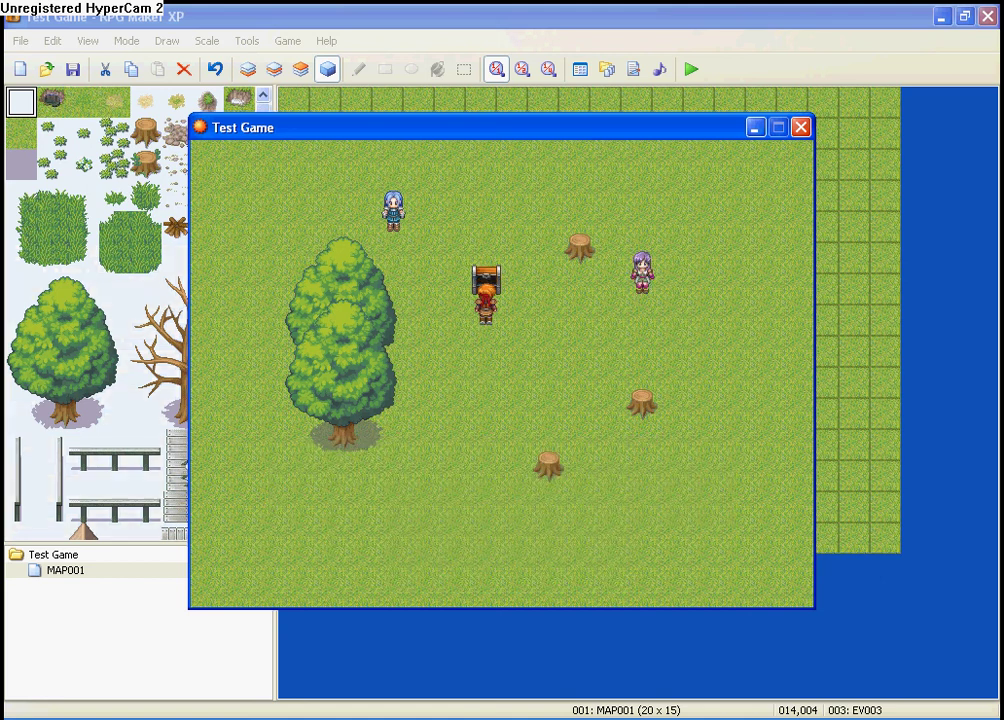
- Walk away from the chest and back, check the opened chest's message, and close the playtest
key("Down")
key("Right")
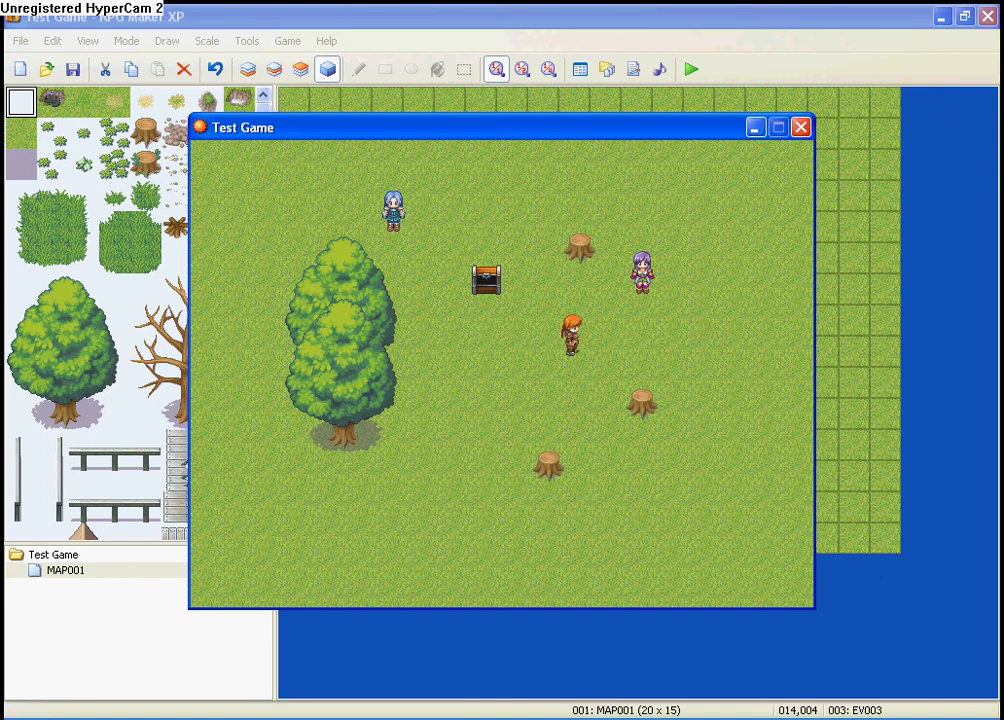
key("Left")
key("Left")
key("Left")
key("Left")
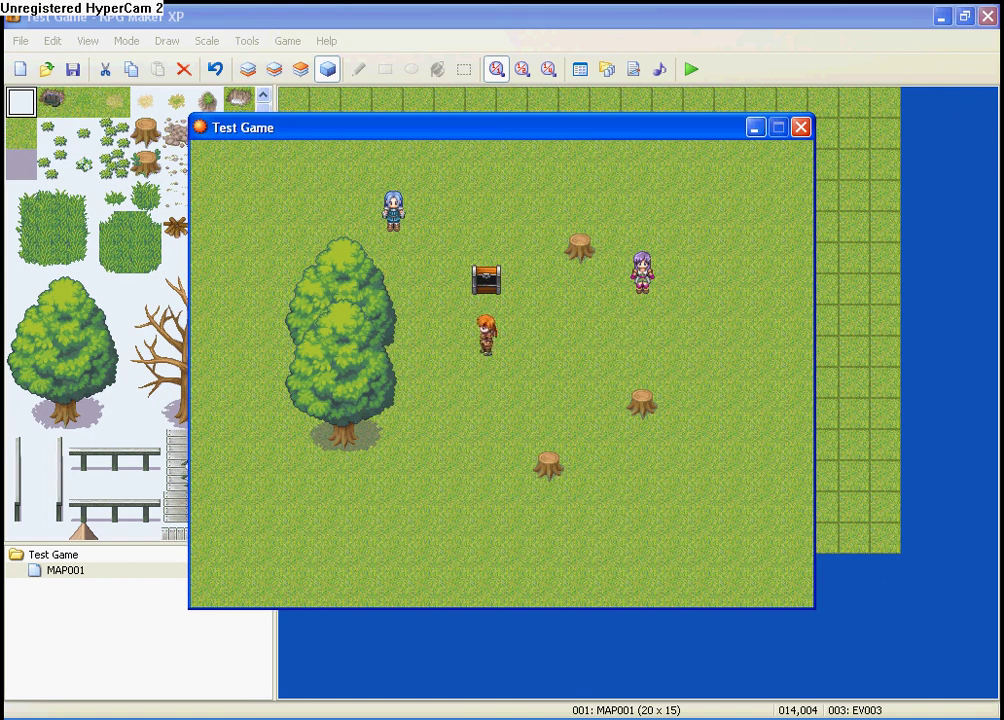
key("Up")
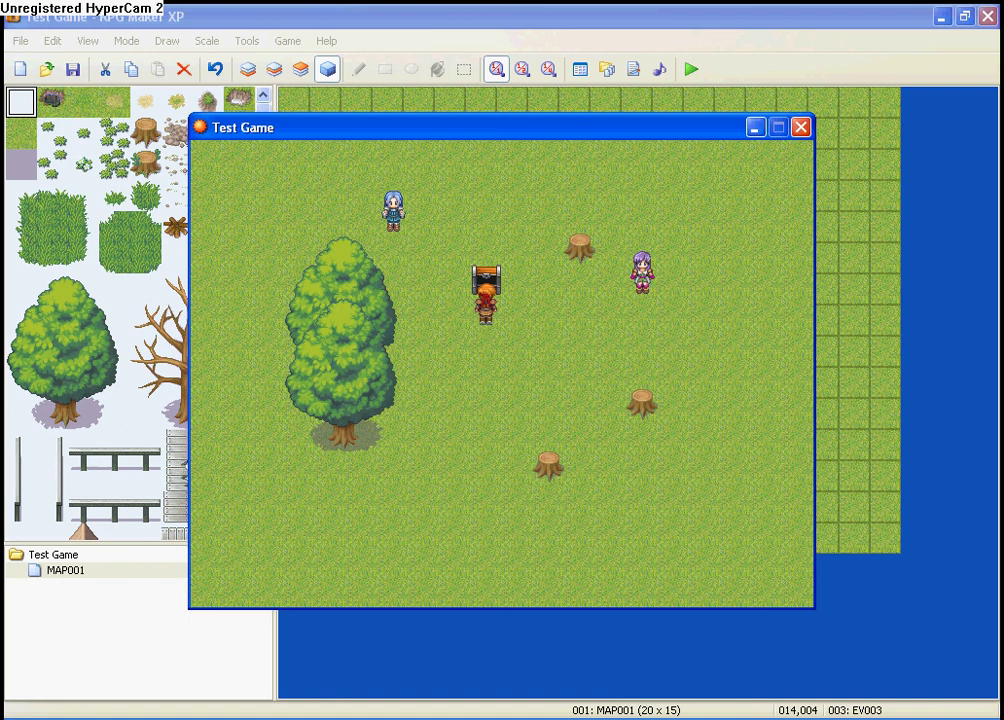
key("Return")
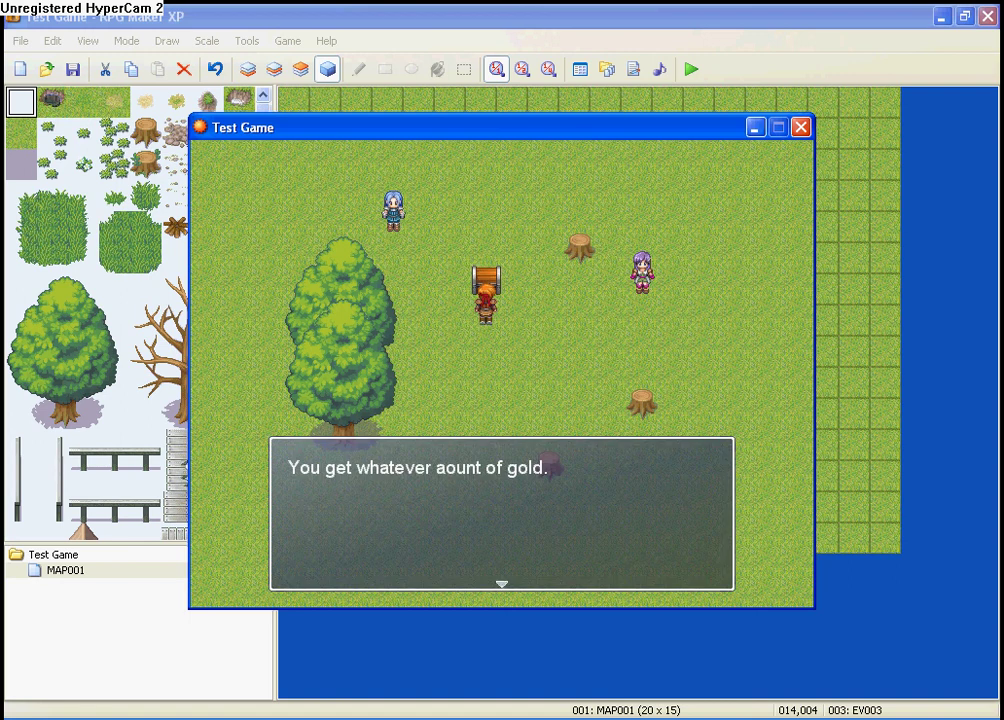
key("Return")
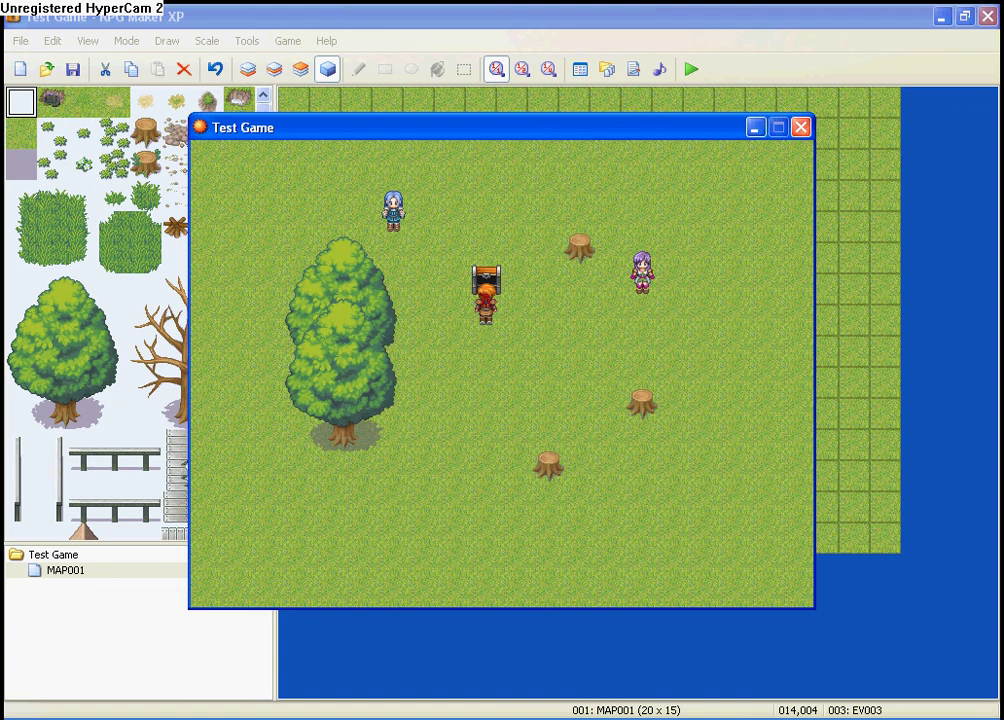
left_click(800, 126)
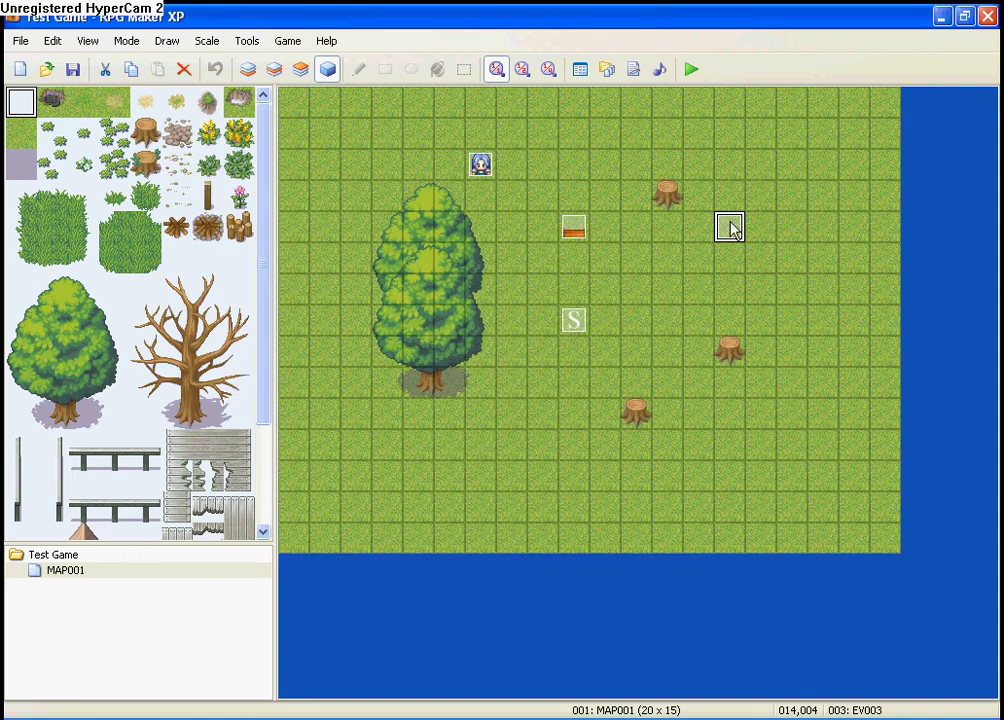
- Delete the Control Switches command from the Yes branch on page 1 of the chest event
double_click(573, 228)
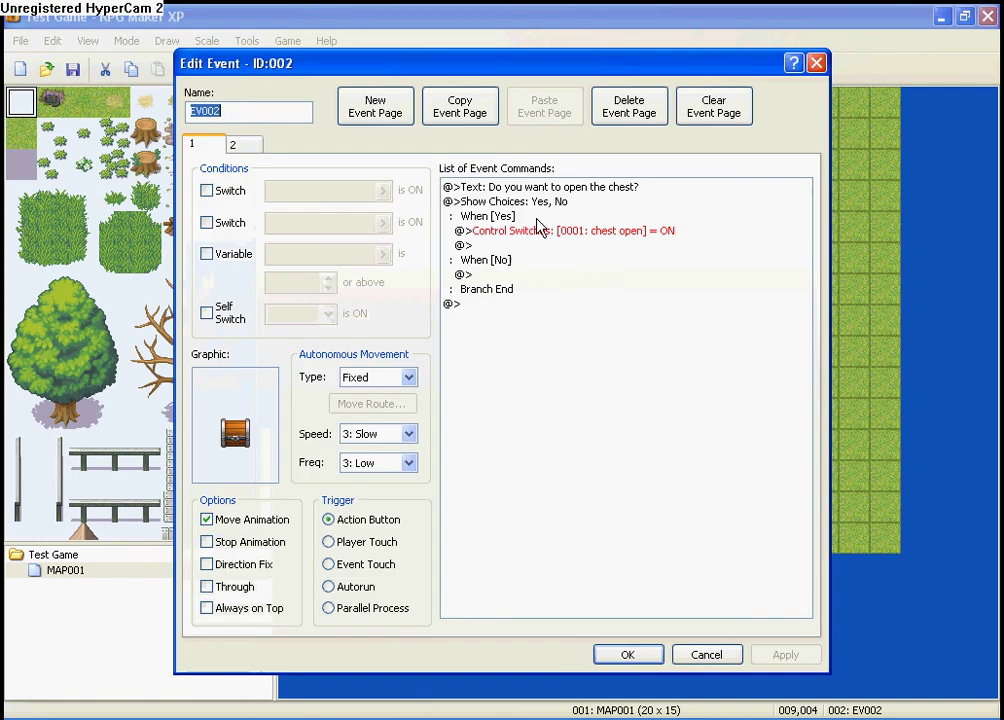
left_click(588, 234)
key("Delete")
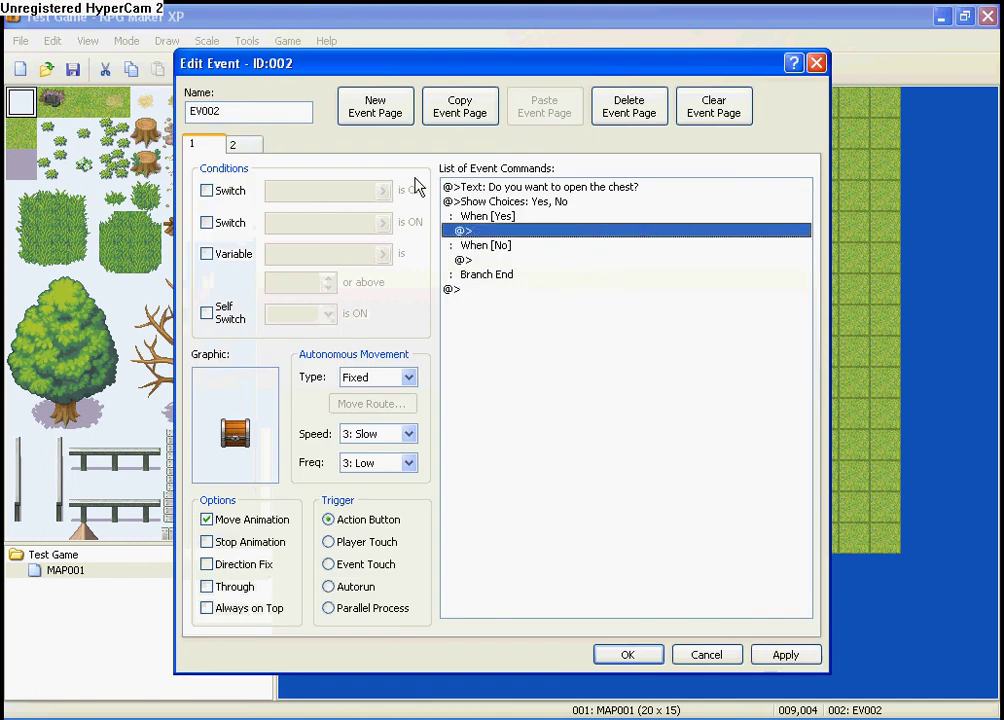
- On page 2 of the chest event, delete the gold text command and remove the chest open switch condition
left_click(238, 147)
right_click(577, 191)
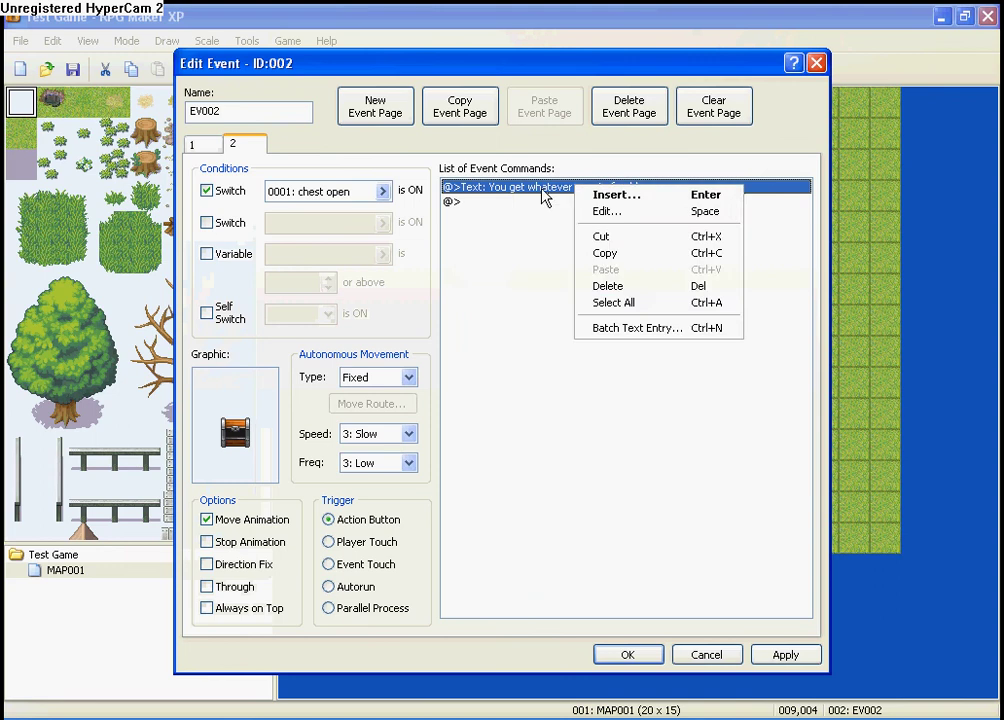
left_click(541, 196)
key("Delete")
left_click(206, 190)
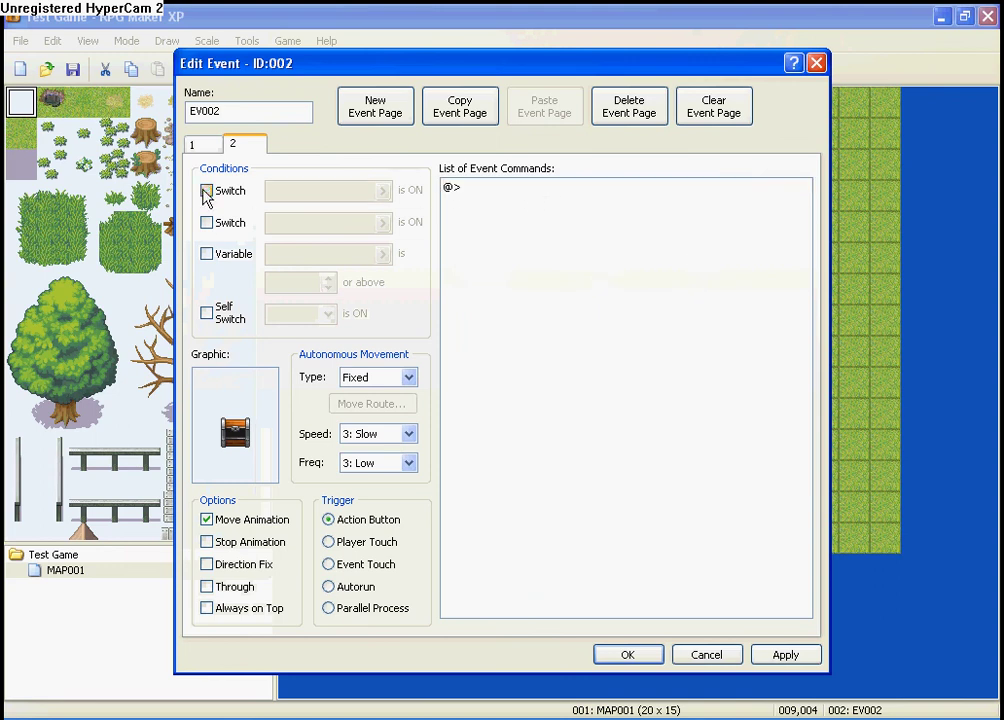
- In page 1's Yes branch, add a Control Self Switch command that turns self switch A ON
left_click(203, 148)
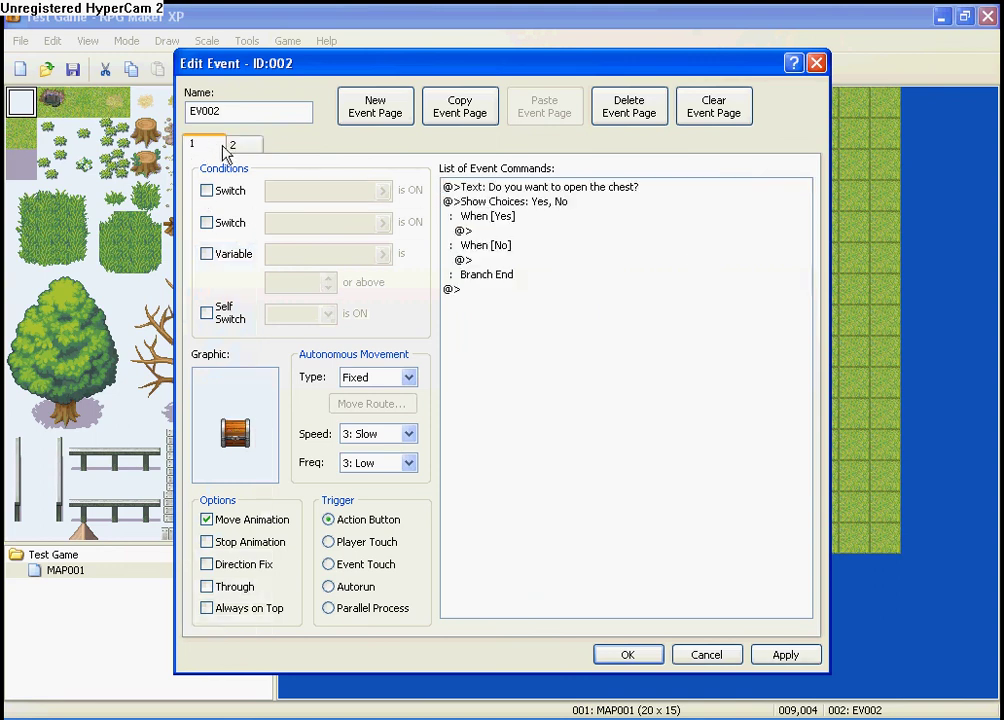
double_click(483, 231)
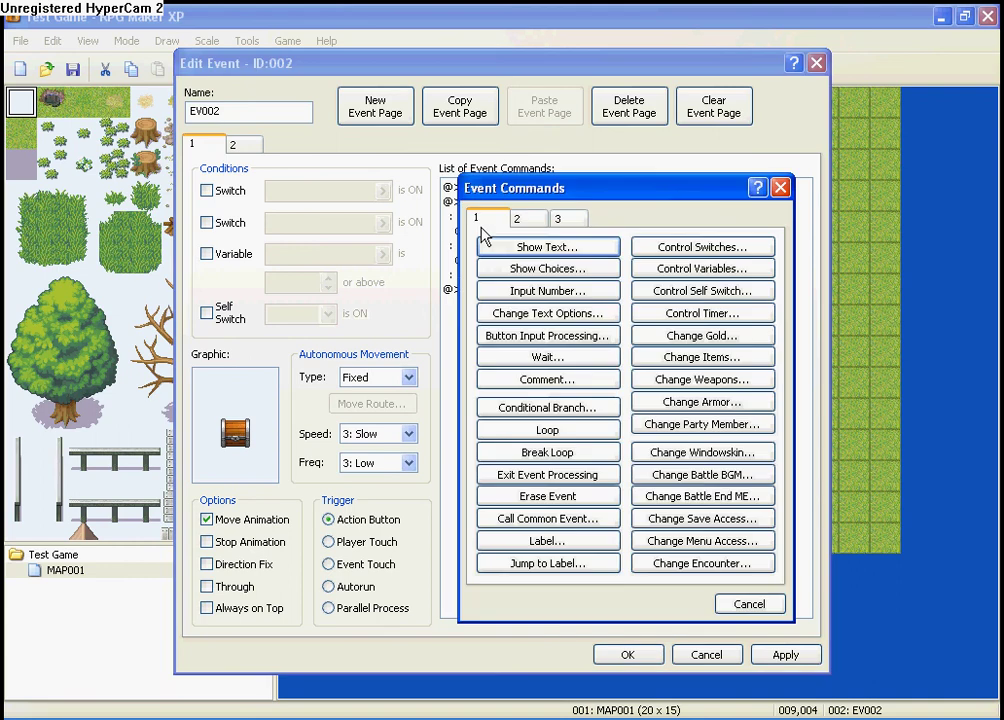
left_click(717, 289)
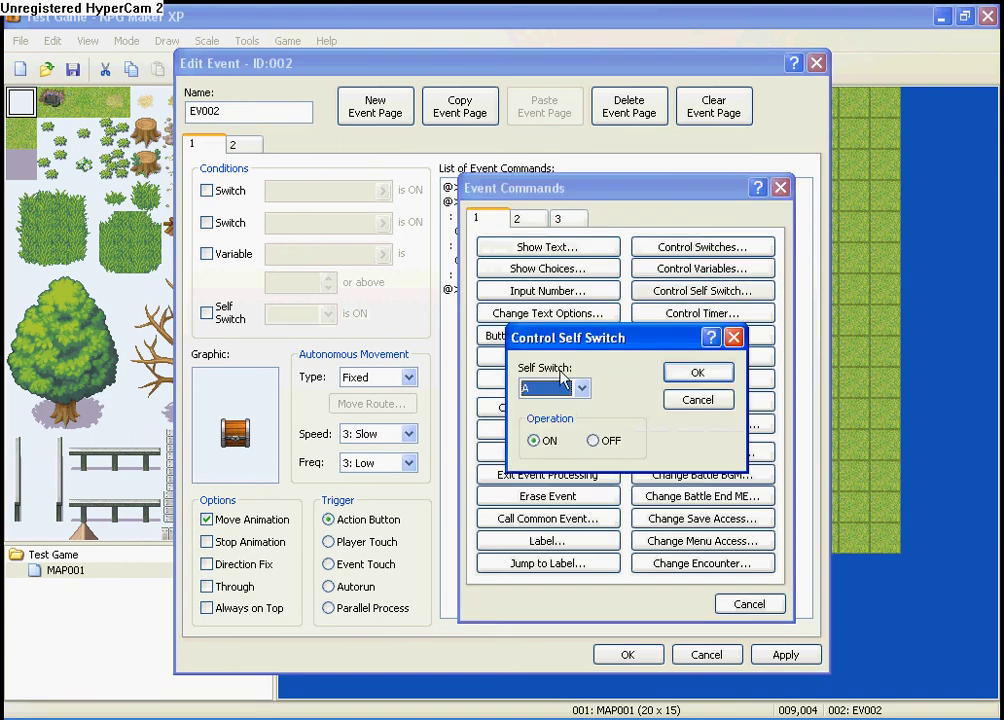
left_click(580, 389)
left_click(580, 389)
left_click(682, 378)
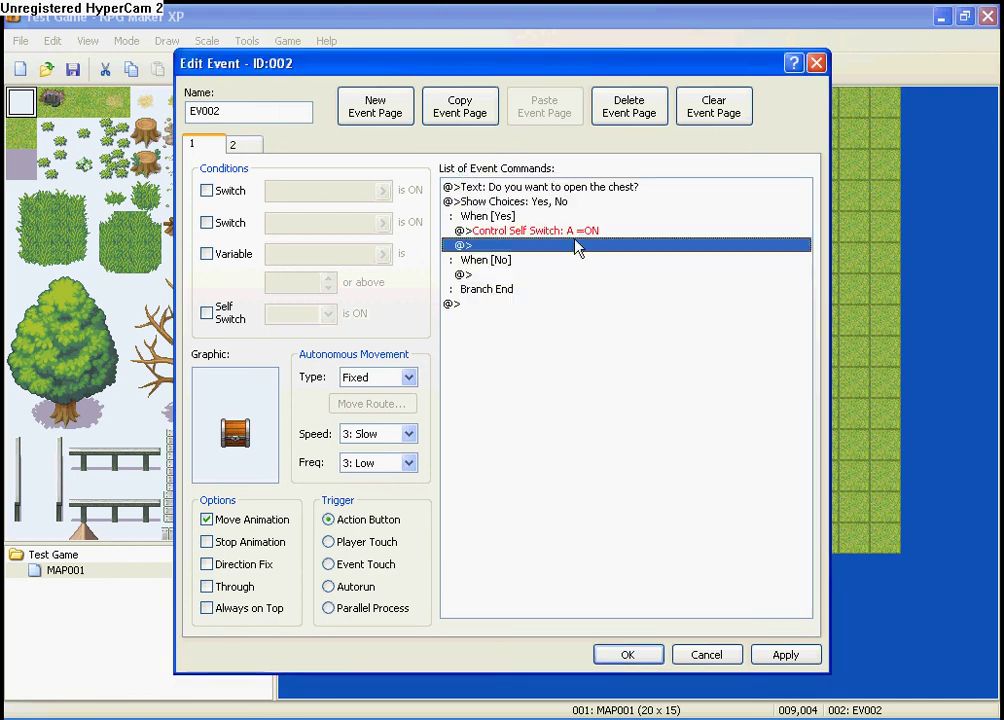
- Make page 2 of the chest event conditional on self switch A being ON, and save the event
left_click(255, 147)
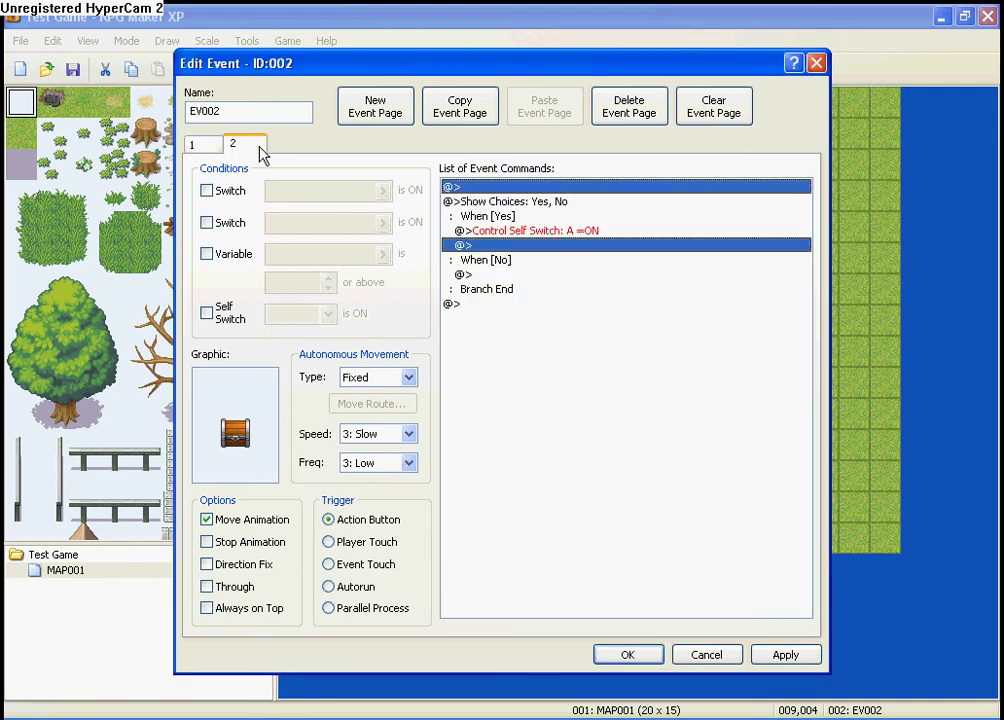
left_click(207, 313)
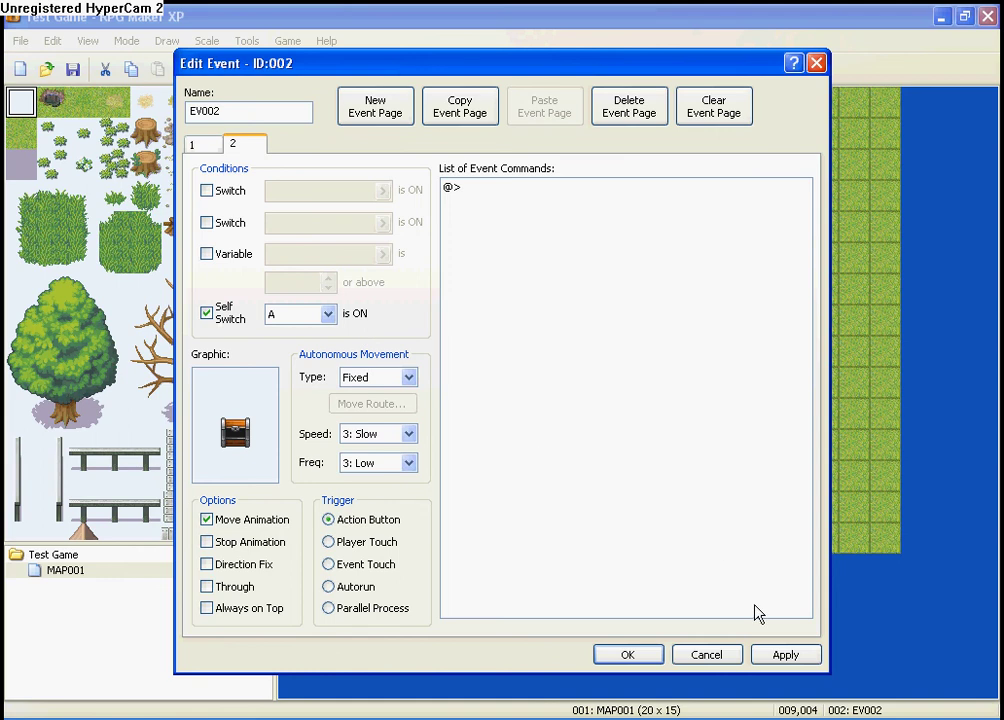
left_click(628, 655)
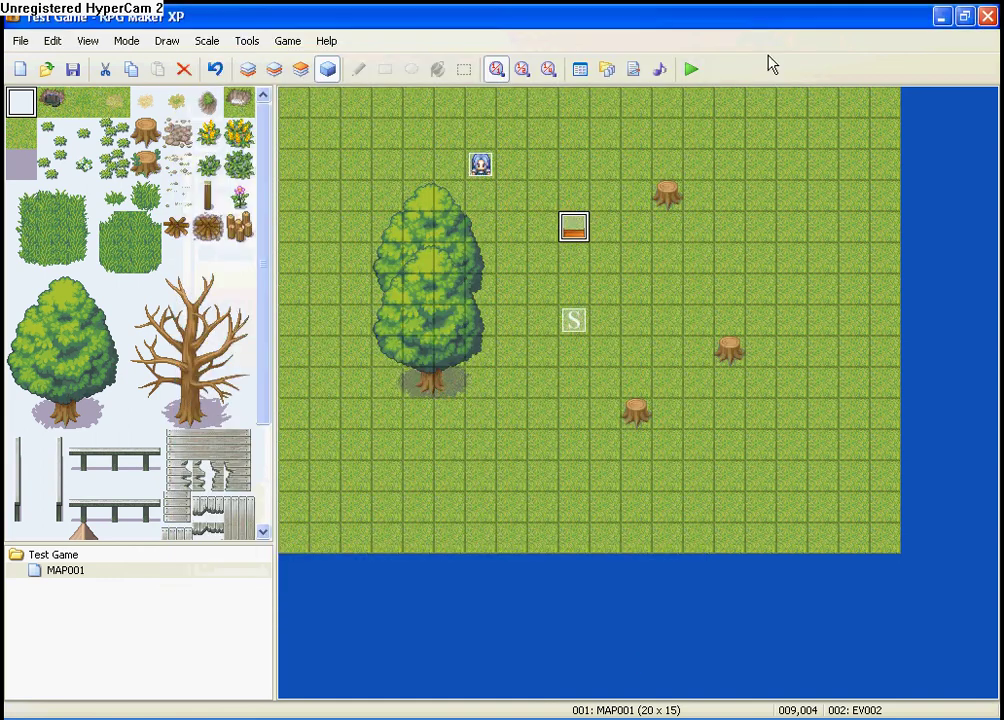
- Playtest a new game, answer Yes at the chest to test the self switch, and close the playtest
left_click(688, 72)
left_click(412, 400)
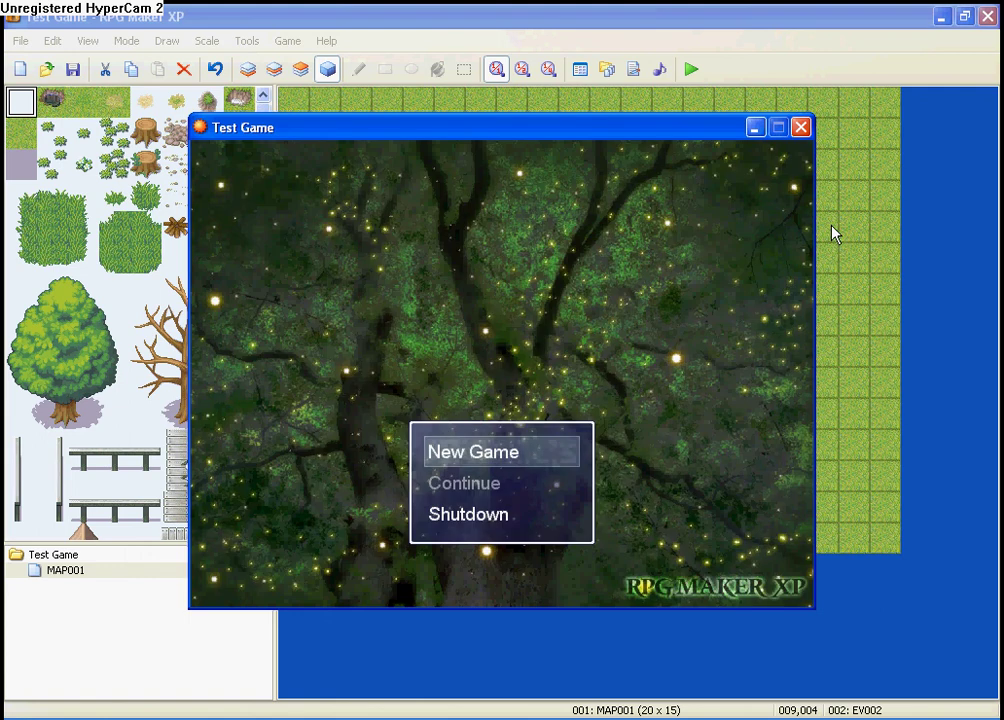
key("Return")
key("Return")
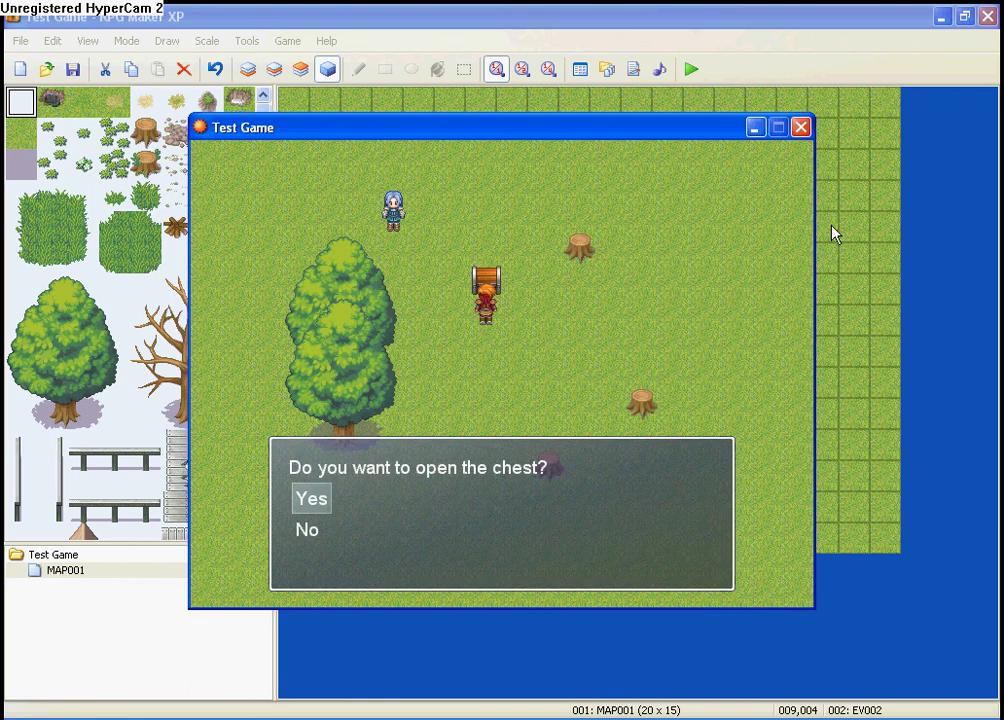
key("Return")
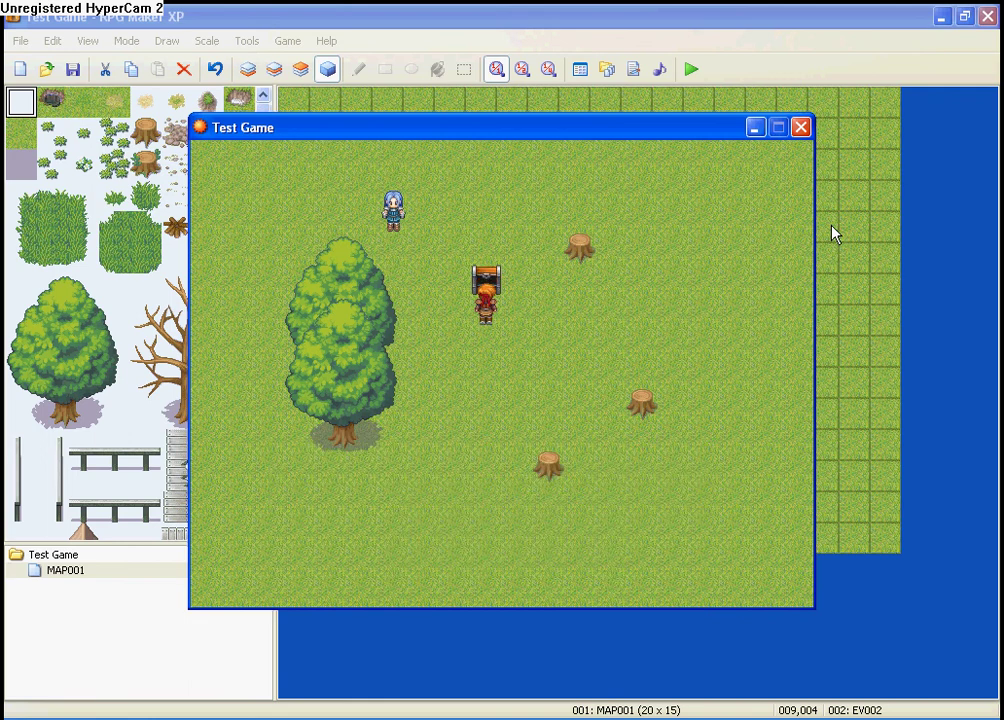
left_click(801, 127)
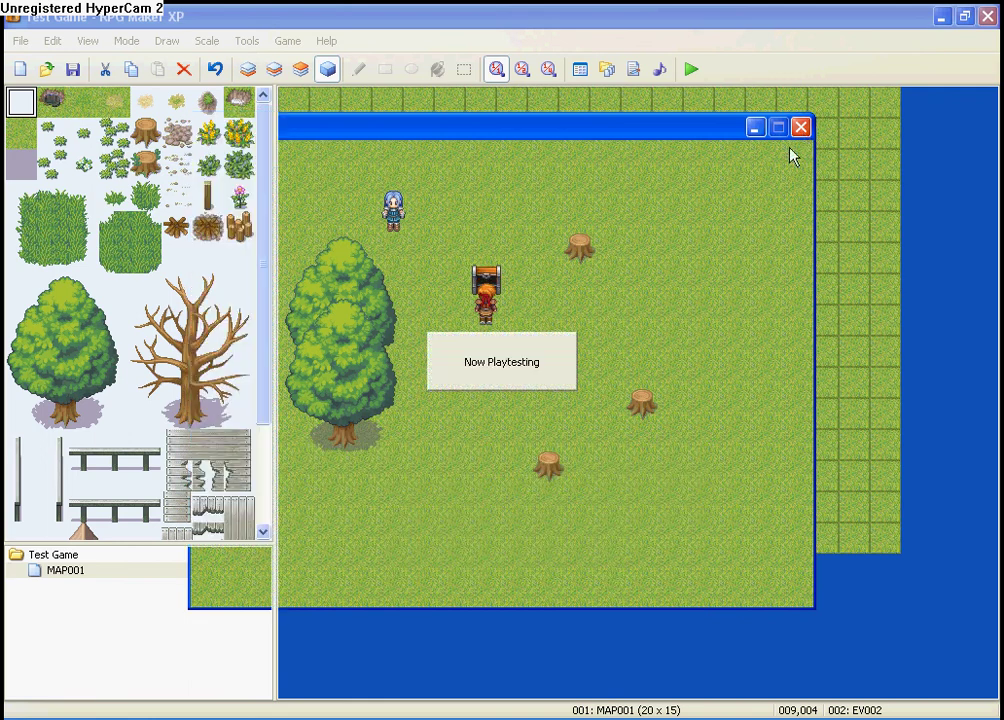